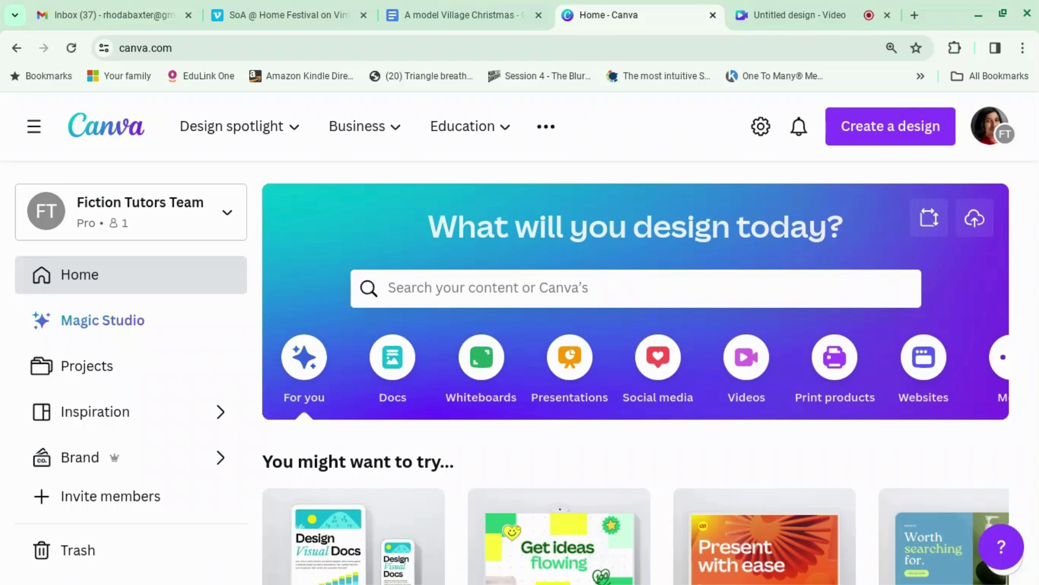
# Step: Start a new Website design (1366 × 768 px) from Create a design
pyautogui.click(882, 136)
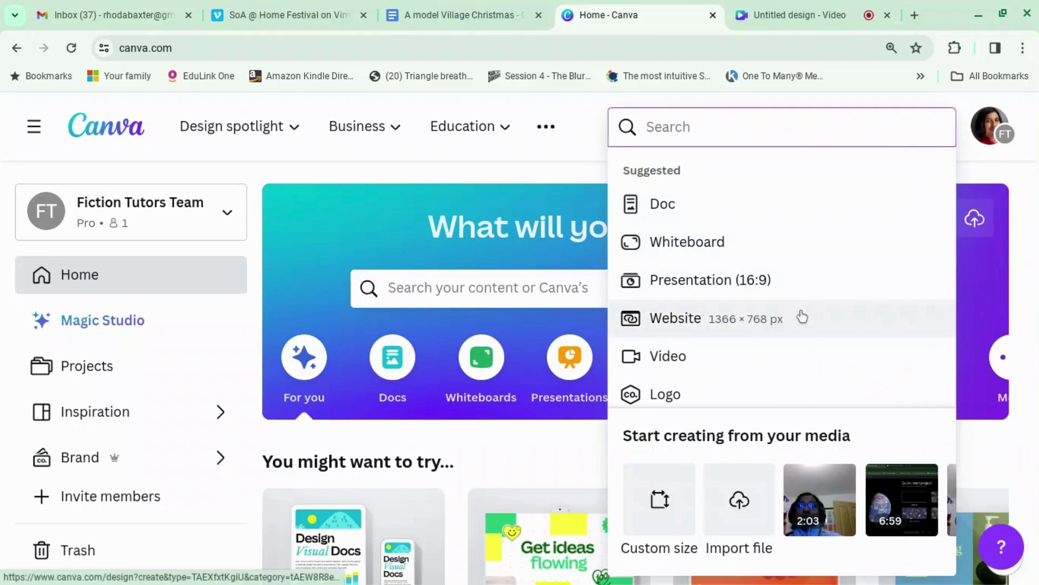
pyautogui.click(800, 312)
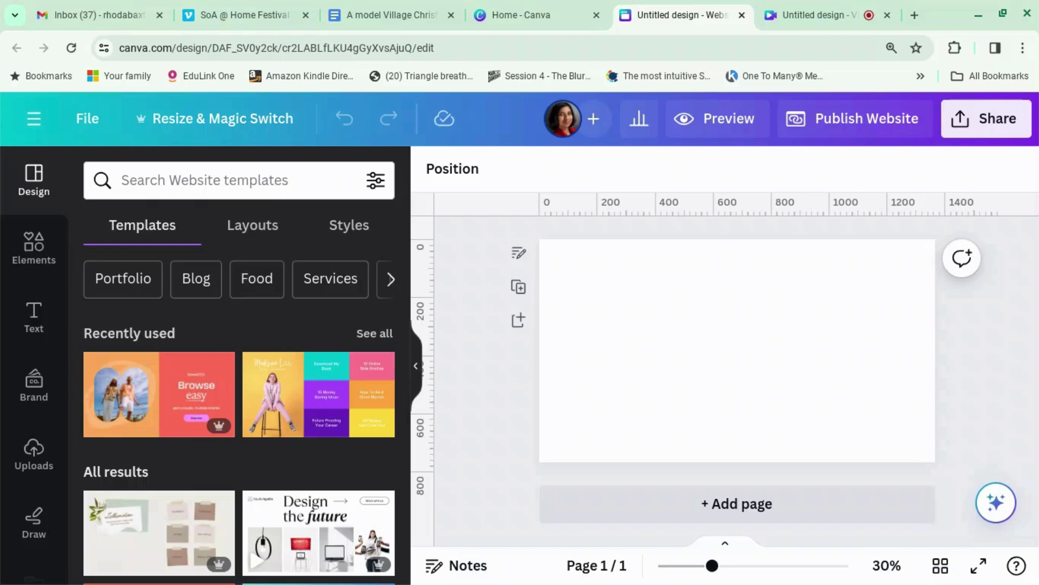
# Step: Browse the Elements library and design templates, then glance through the website layouts
pyautogui.click(34, 248)
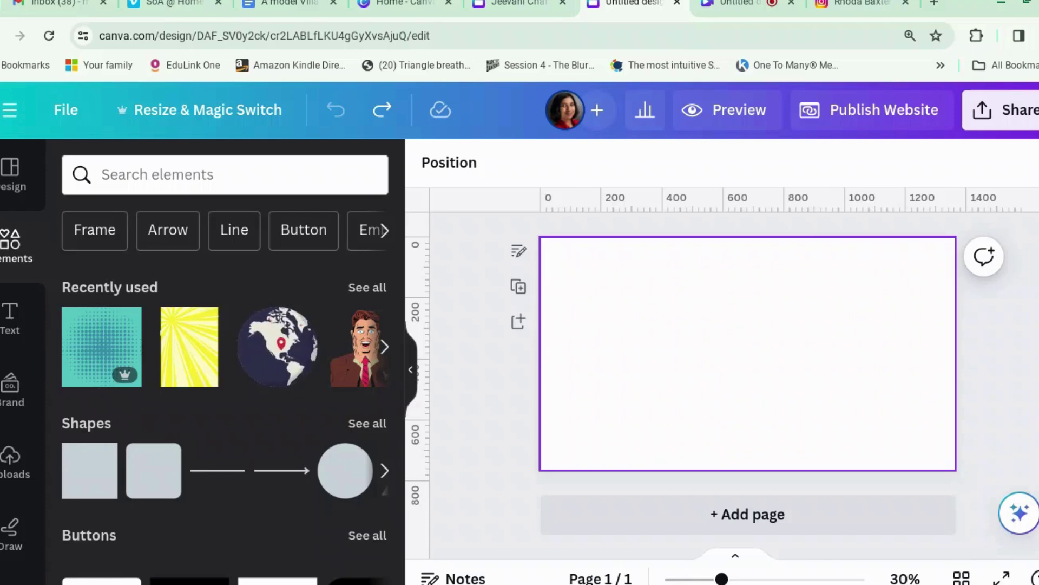
pyautogui.click(4, 181)
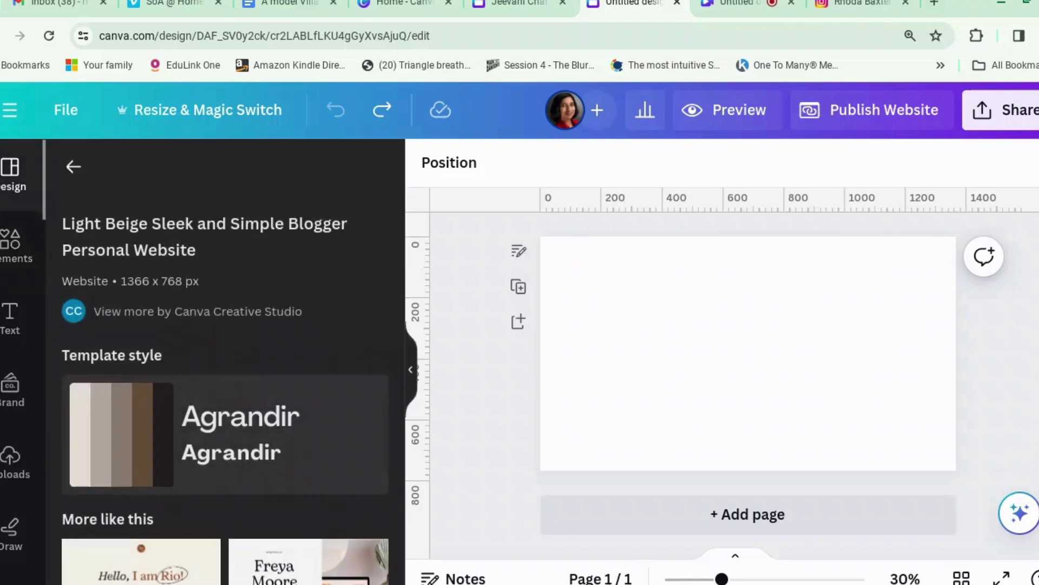
pyautogui.click(74, 168)
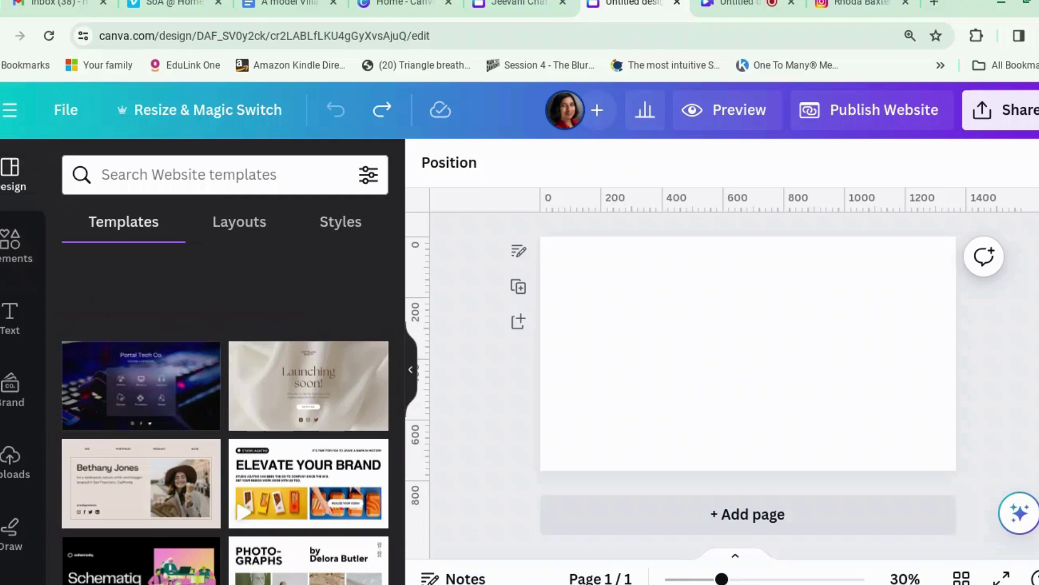
pyautogui.click(246, 228)
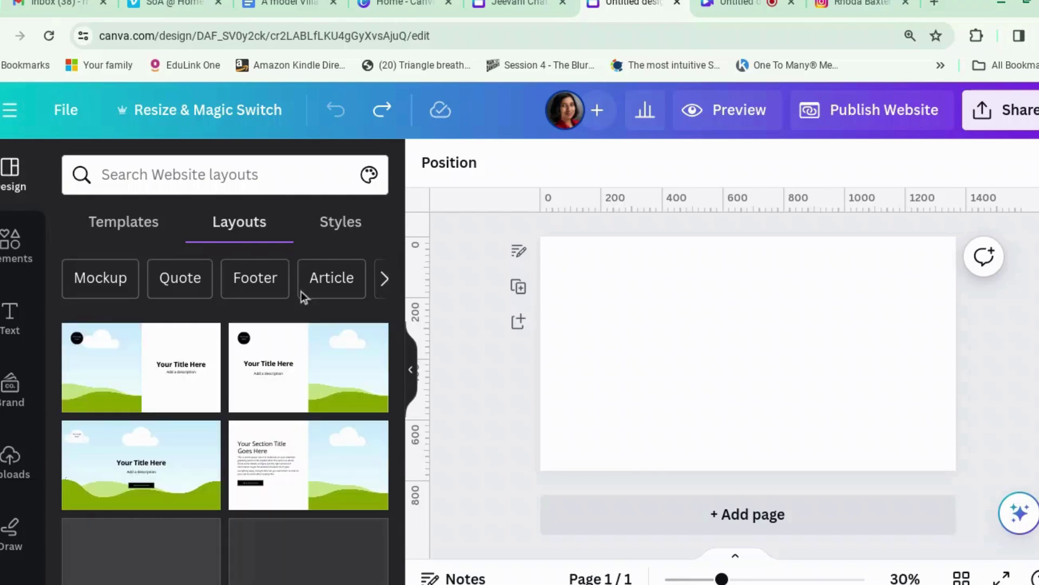
pyautogui.scroll(-1, 226, 533)
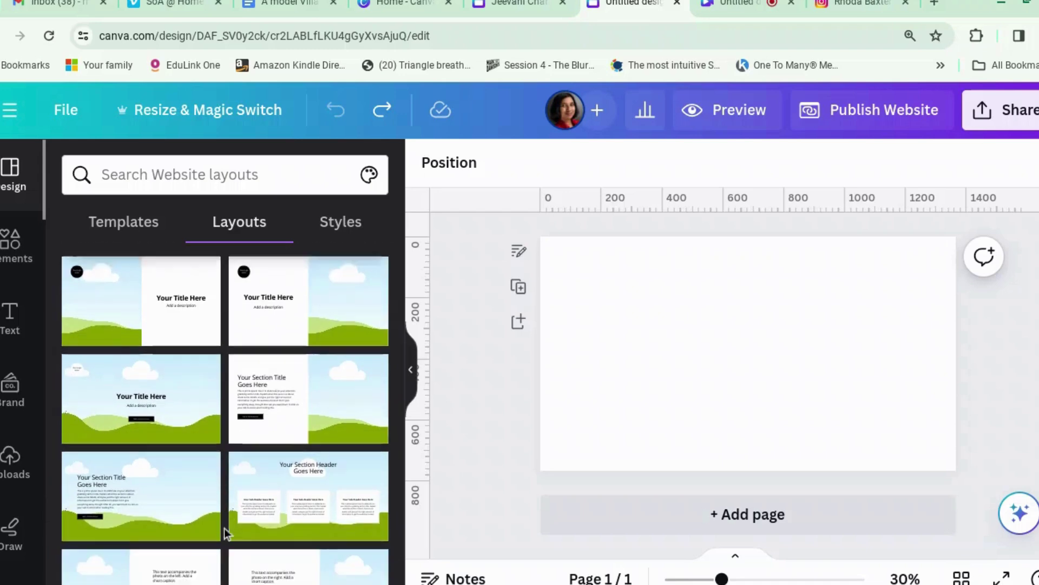
pyautogui.scroll(-4, 225, 533)
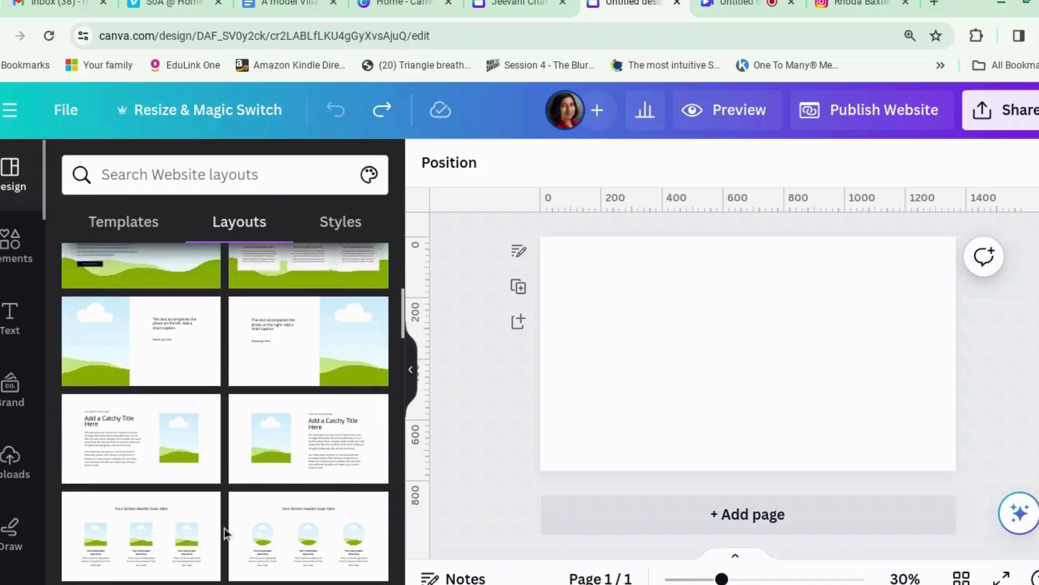
pyautogui.scroll(3, 224, 528)
# Step: Scroll back through the website design templates
pyautogui.click(128, 229)
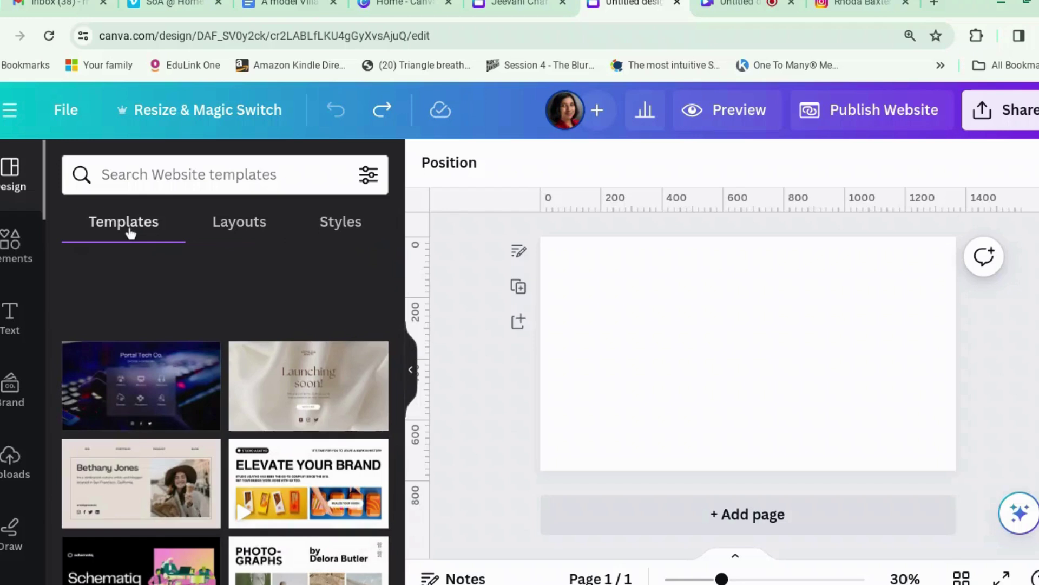
pyautogui.scroll(-2, 256, 471)
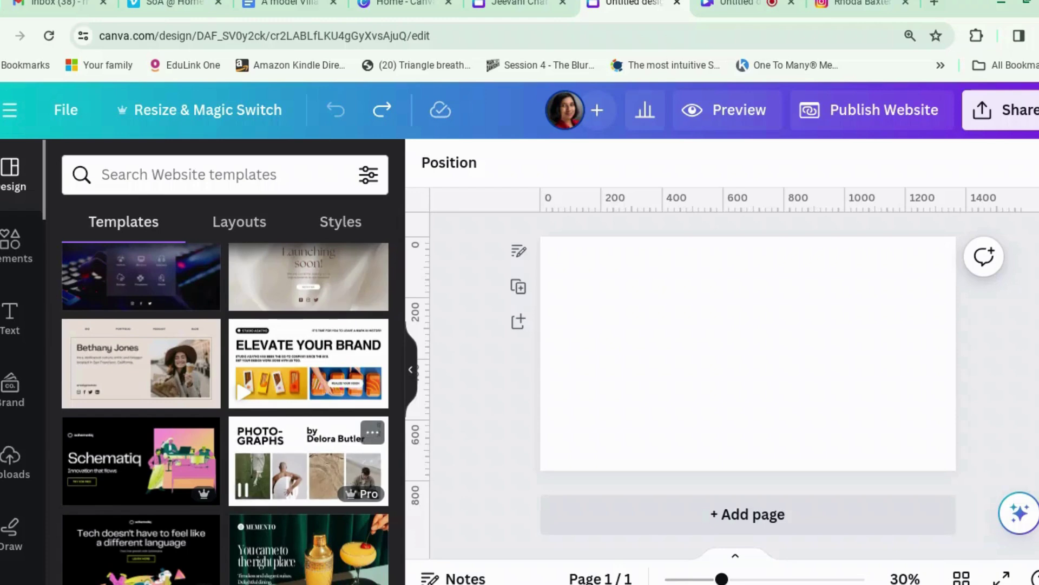
pyautogui.scroll(-5, 217, 571)
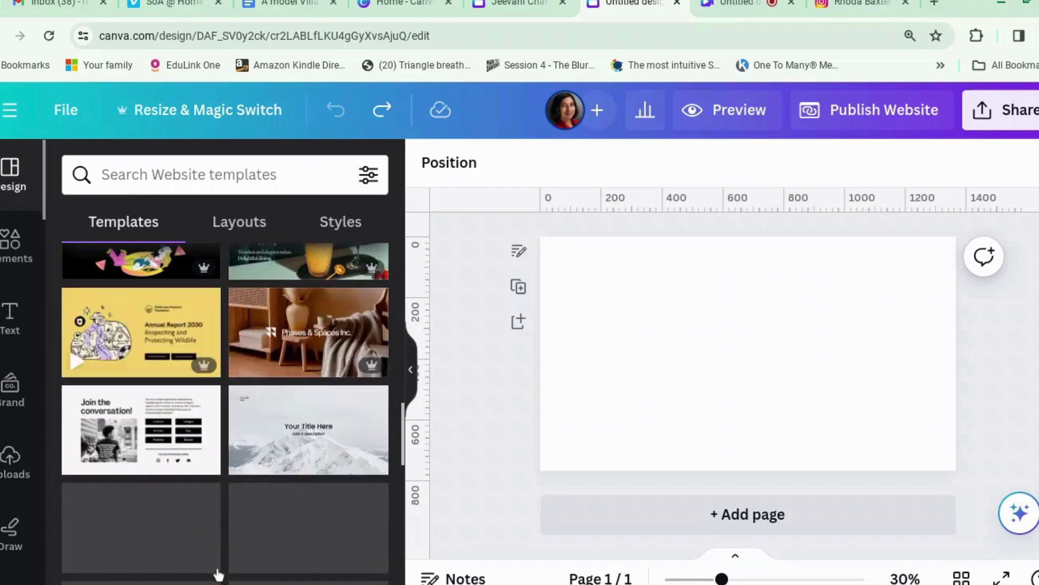
pyautogui.scroll(5, 216, 574)
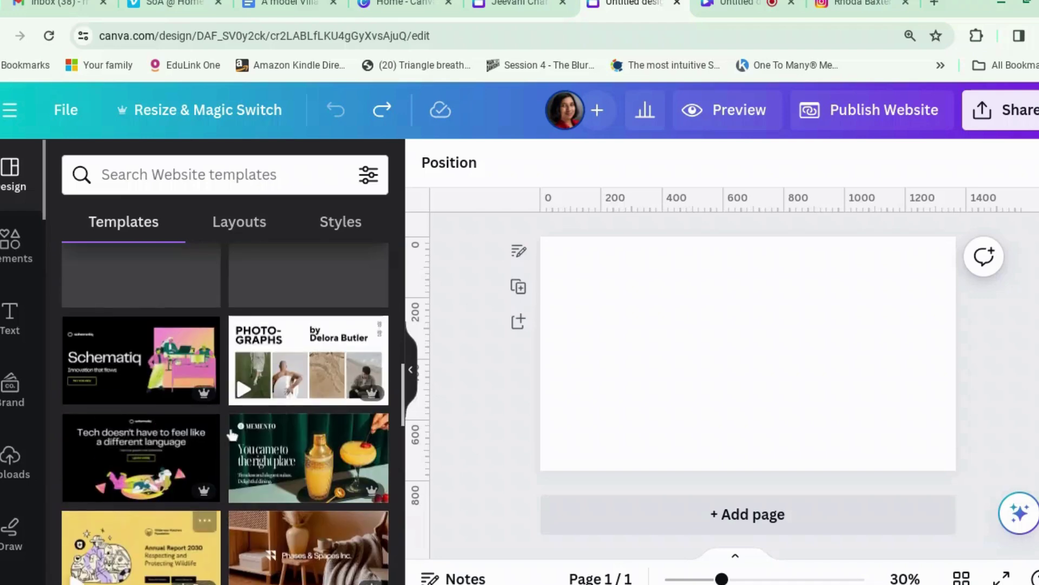
# Step: Return to the Layouts tab and scroll through the ready-made website layouts
pyautogui.click(239, 221)
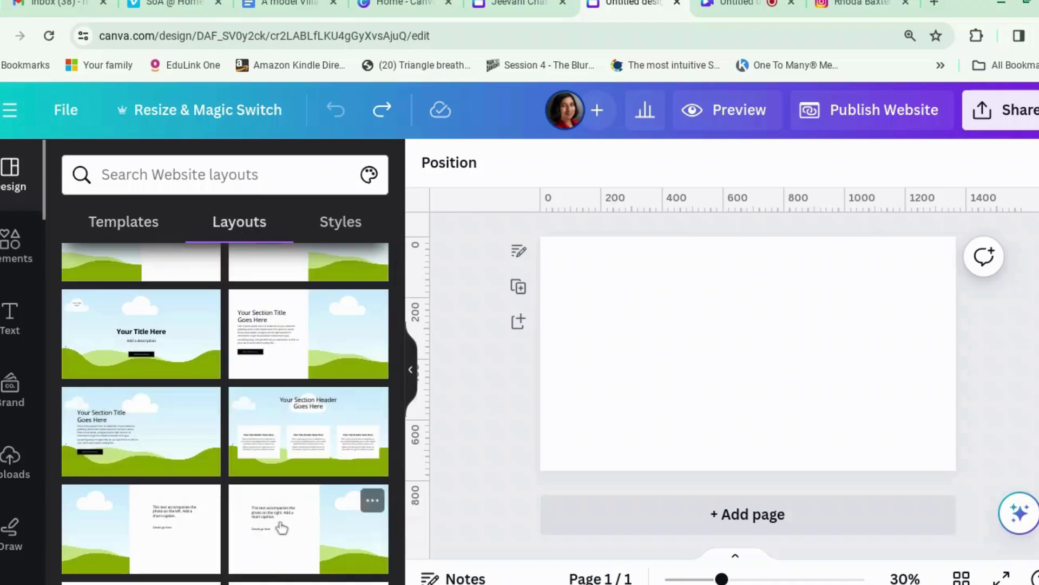
pyautogui.scroll(-6, 247, 504)
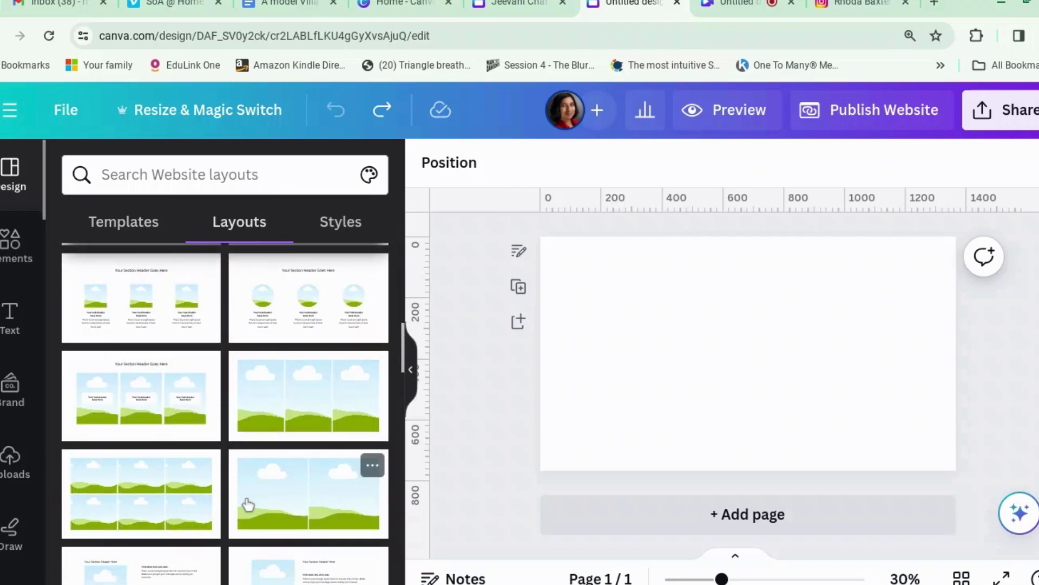
pyautogui.scroll(-1, 247, 503)
pyautogui.scroll(5, 247, 503)
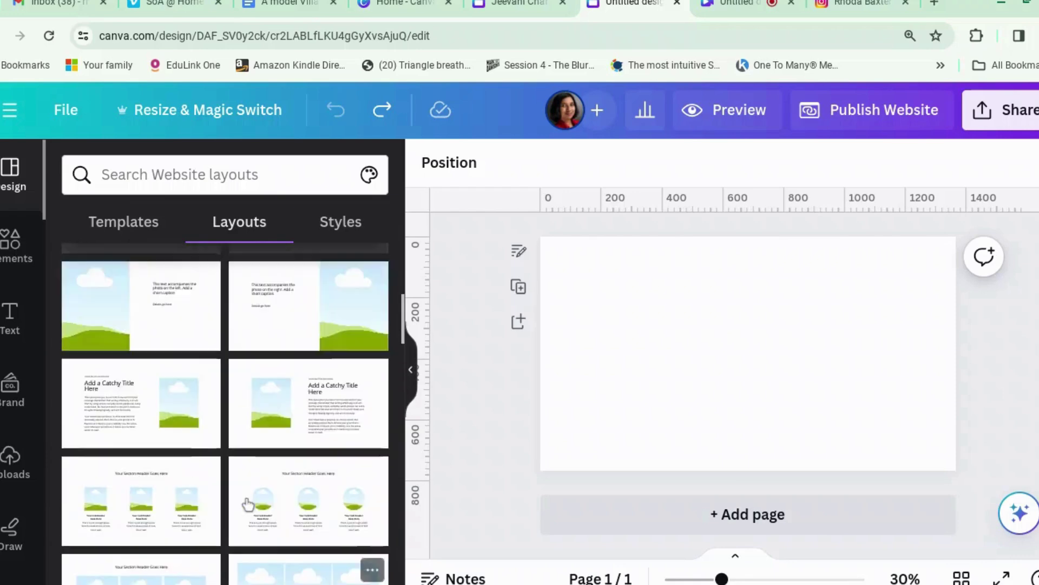
pyautogui.scroll(2, 248, 503)
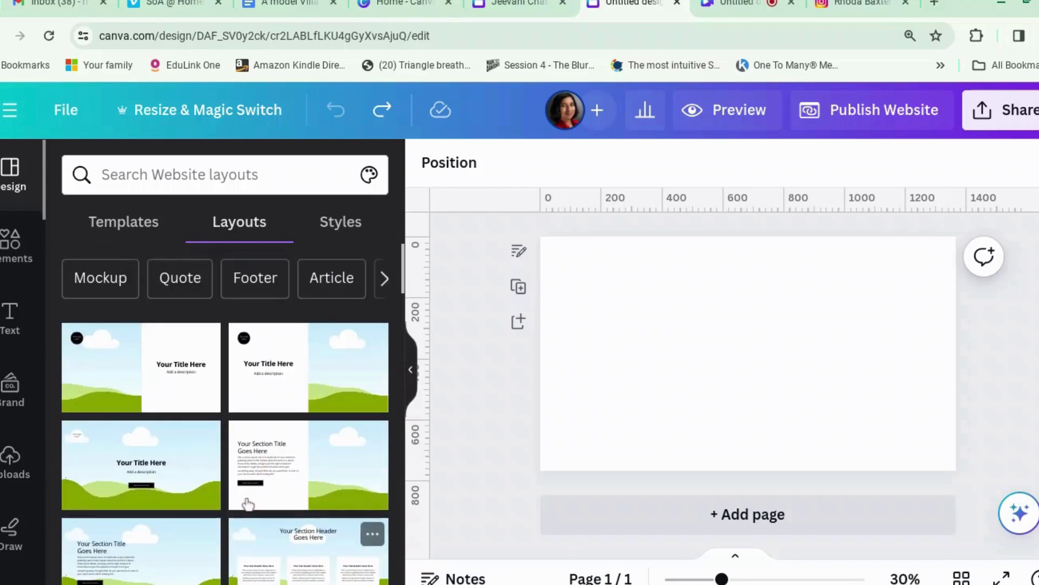
pyautogui.scroll(-1, 157, 494)
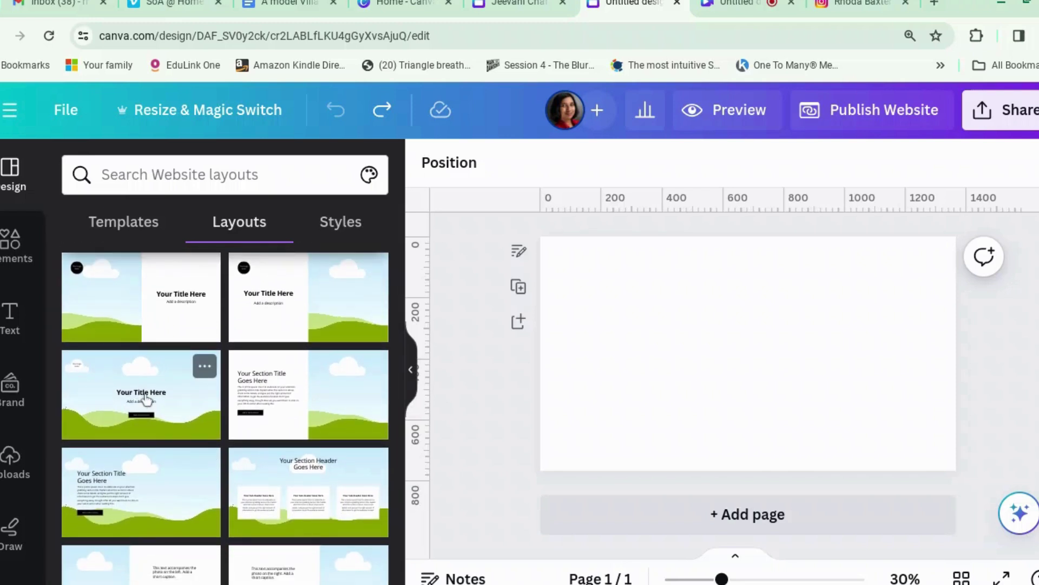
# Step: Apply the clouds-and-green-hills 'Your Title Here' layout to page 1 and add a blank page 2
pyautogui.click(145, 399)
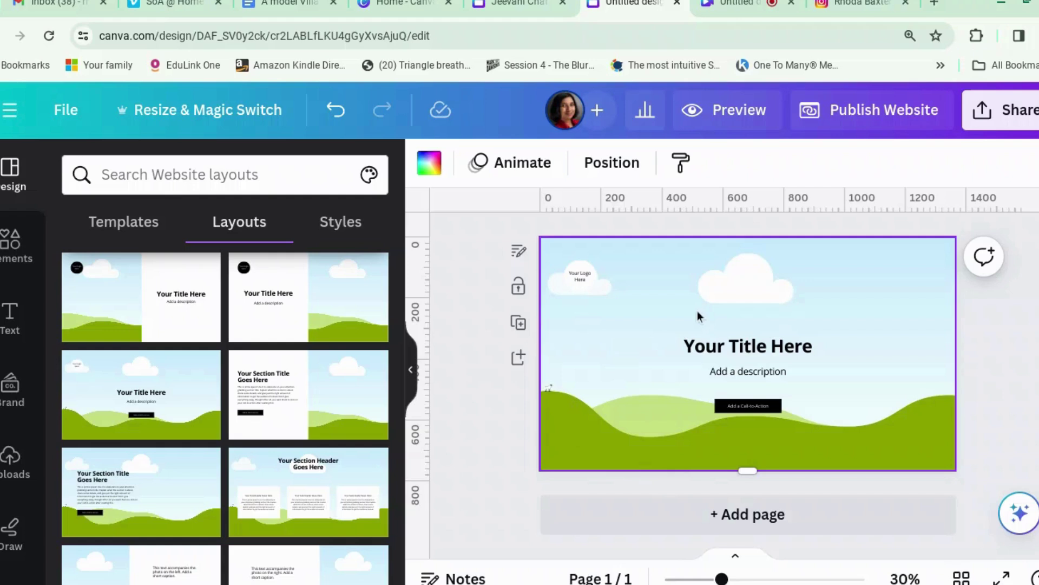
pyautogui.click(794, 519)
pyautogui.scroll(-5, 279, 458)
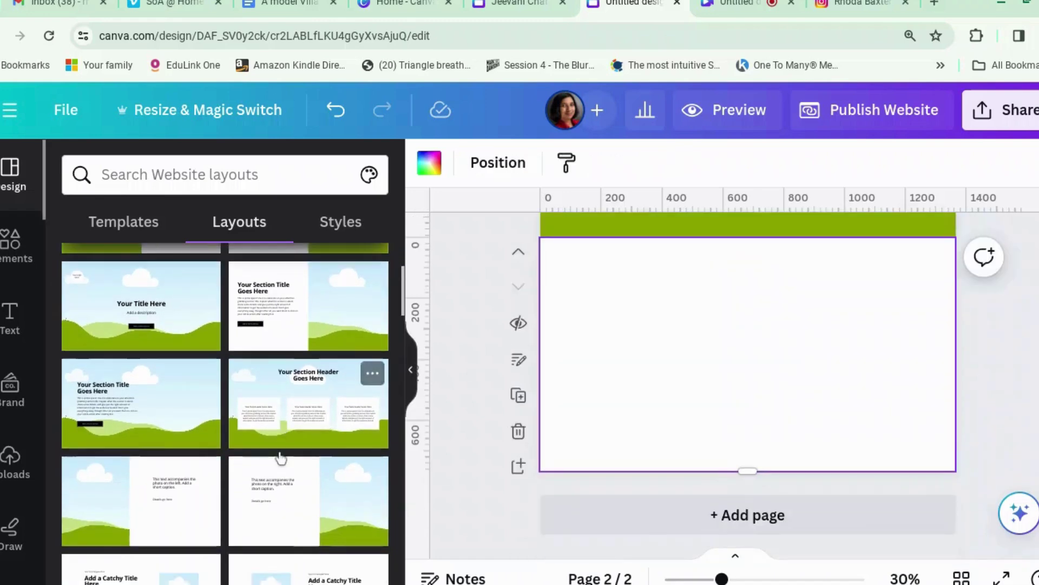
pyautogui.scroll(-3, 278, 457)
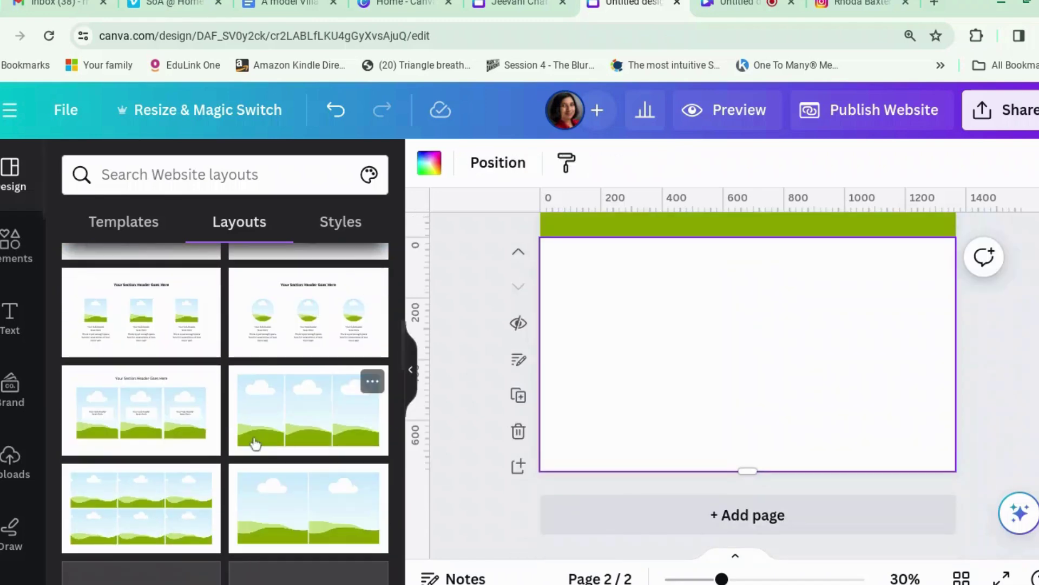
# Step: Apply the three-column clouds-and-hills layout to page 2 and add a blank page 3
pyautogui.click(298, 437)
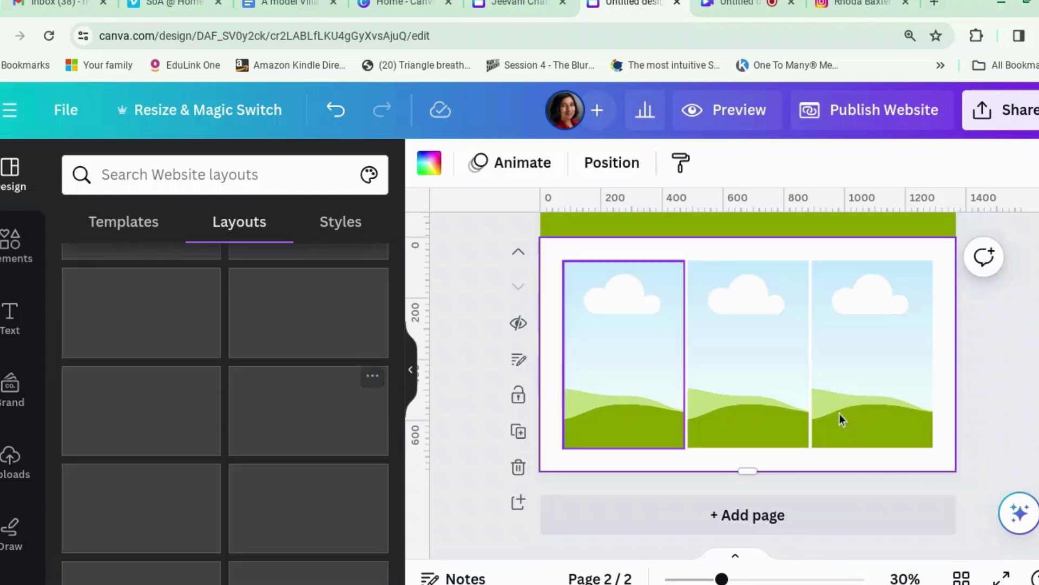
pyautogui.scroll(3, 736, 416)
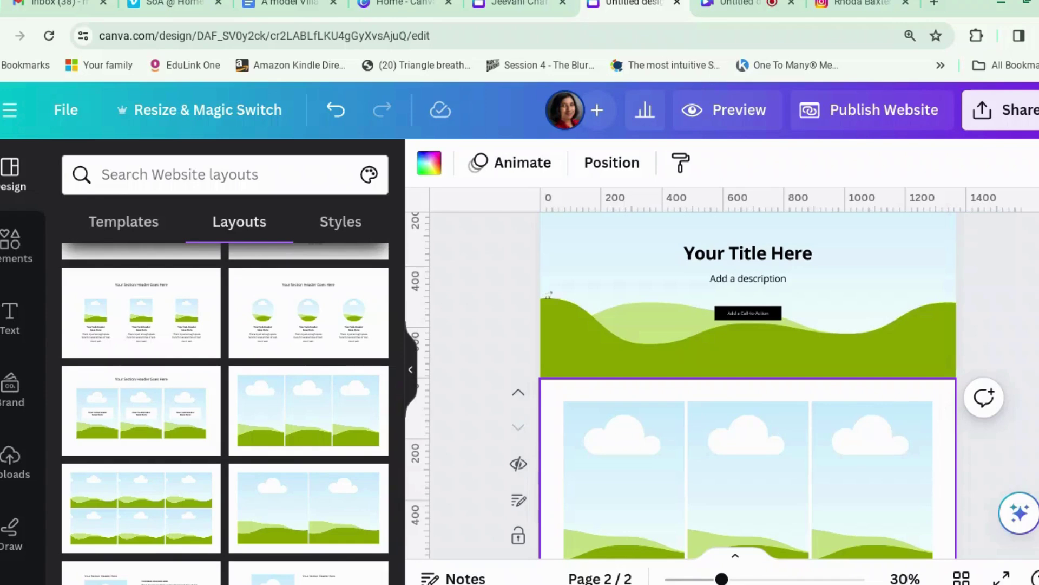
pyautogui.scroll(2, 940, 396)
pyautogui.scroll(-4, 851, 292)
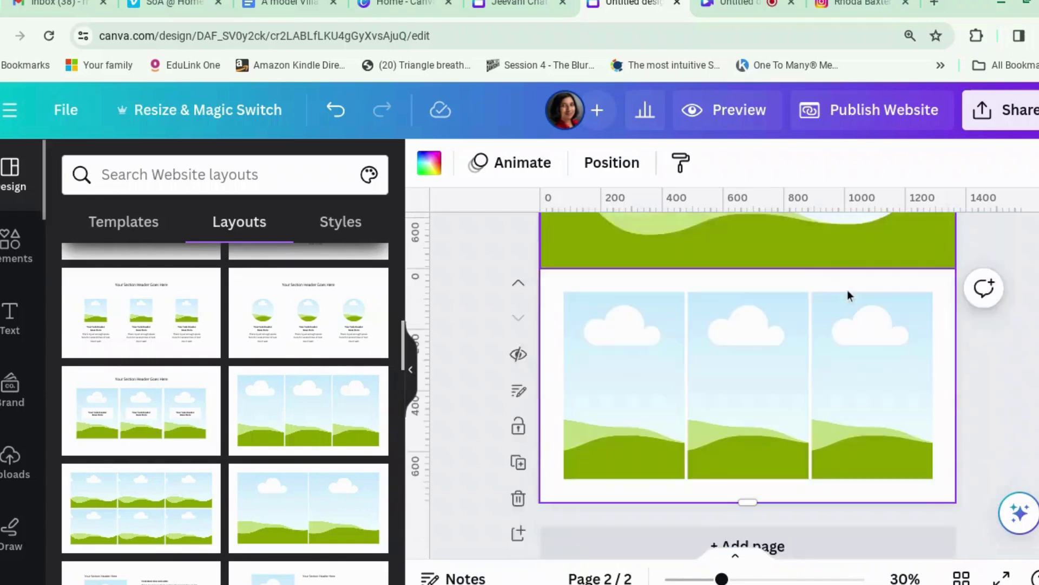
pyautogui.scroll(-1, 847, 290)
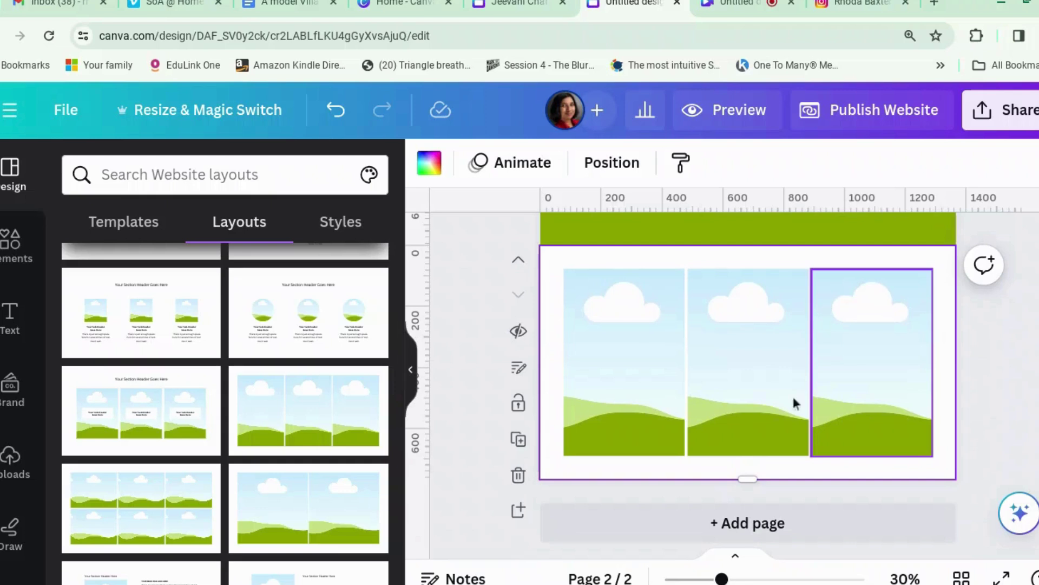
pyautogui.click(752, 536)
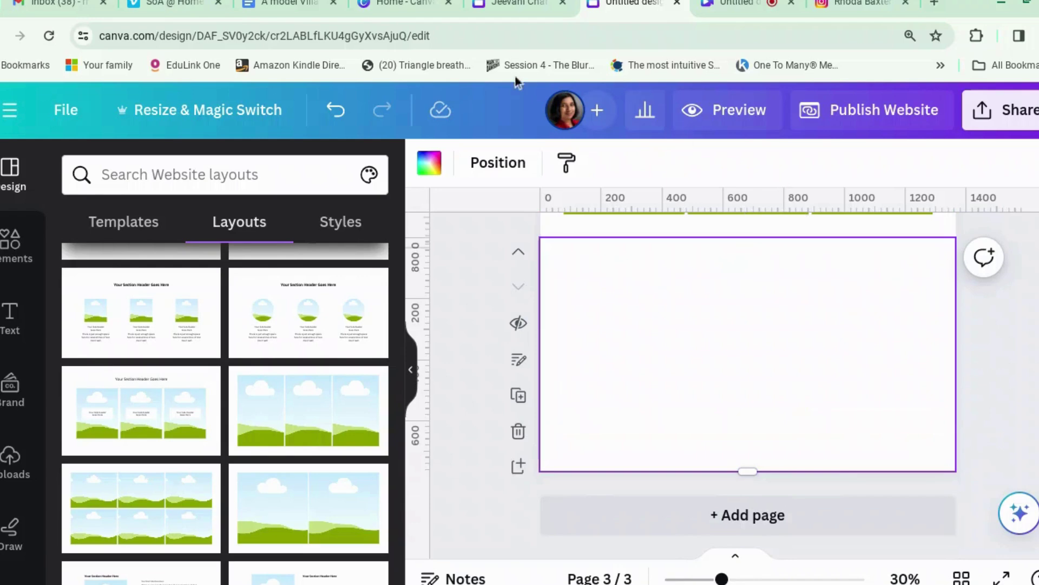
pyautogui.click(519, 16)
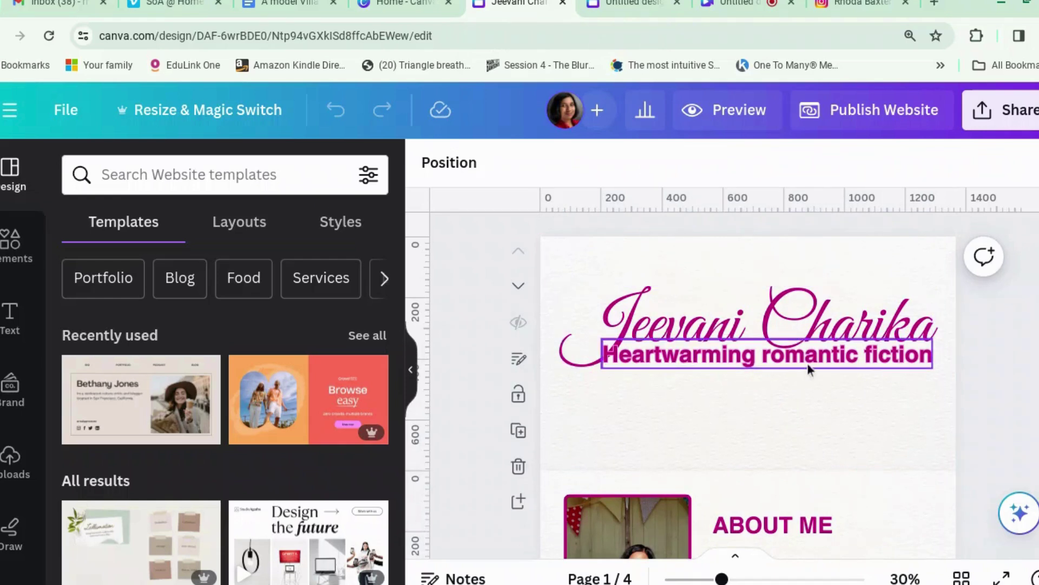
pyautogui.scroll(-3, 811, 366)
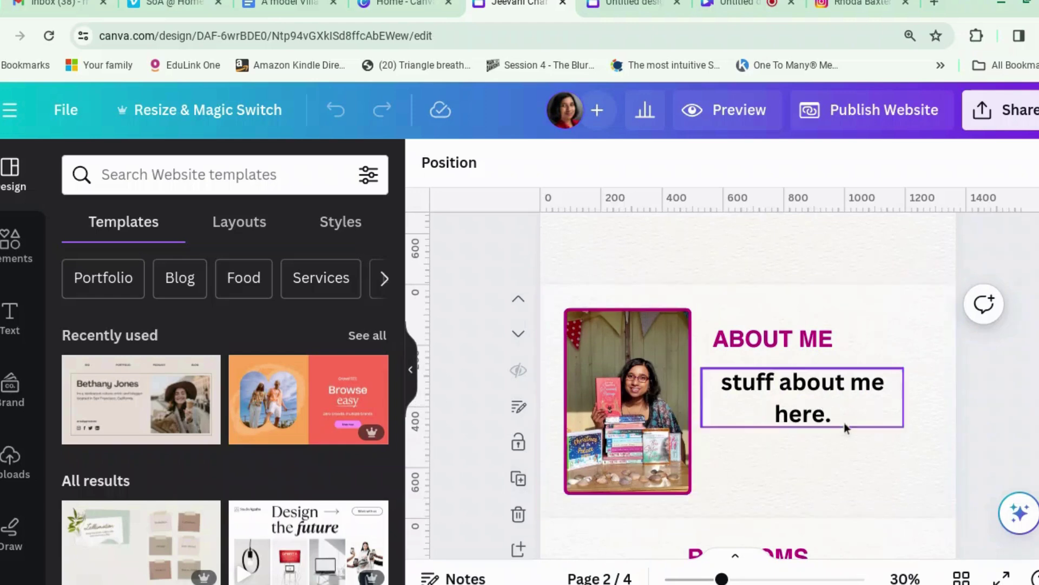
pyautogui.scroll(-6, 845, 427)
pyautogui.scroll(4, 851, 440)
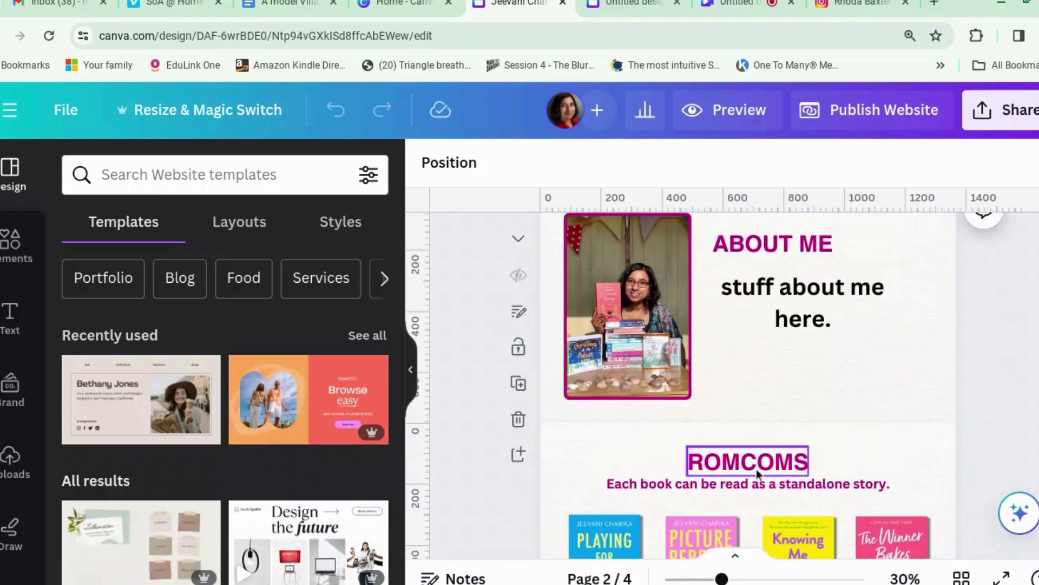
pyautogui.scroll(-2, 744, 468)
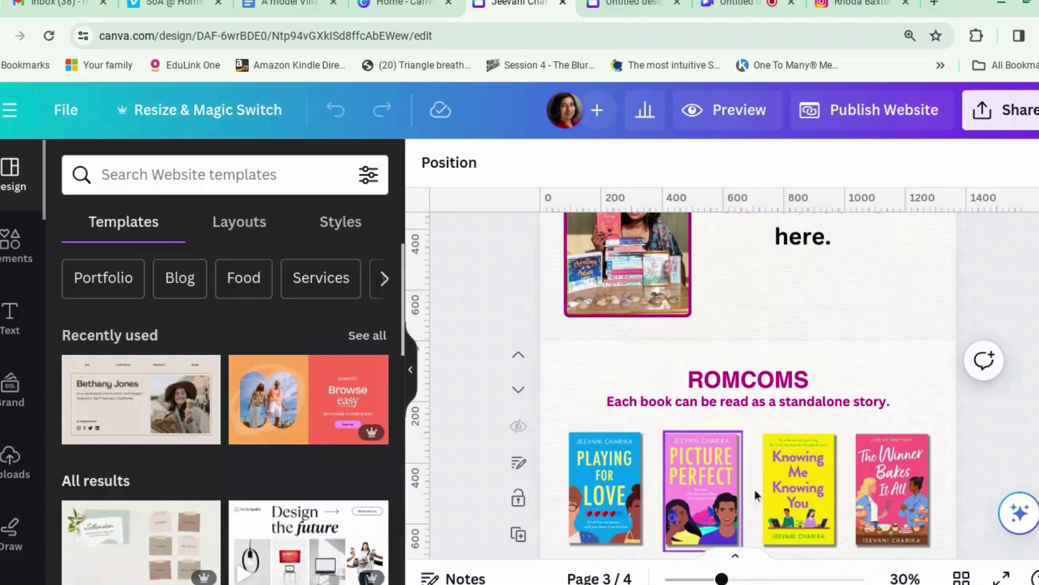
pyautogui.scroll(-5, 755, 489)
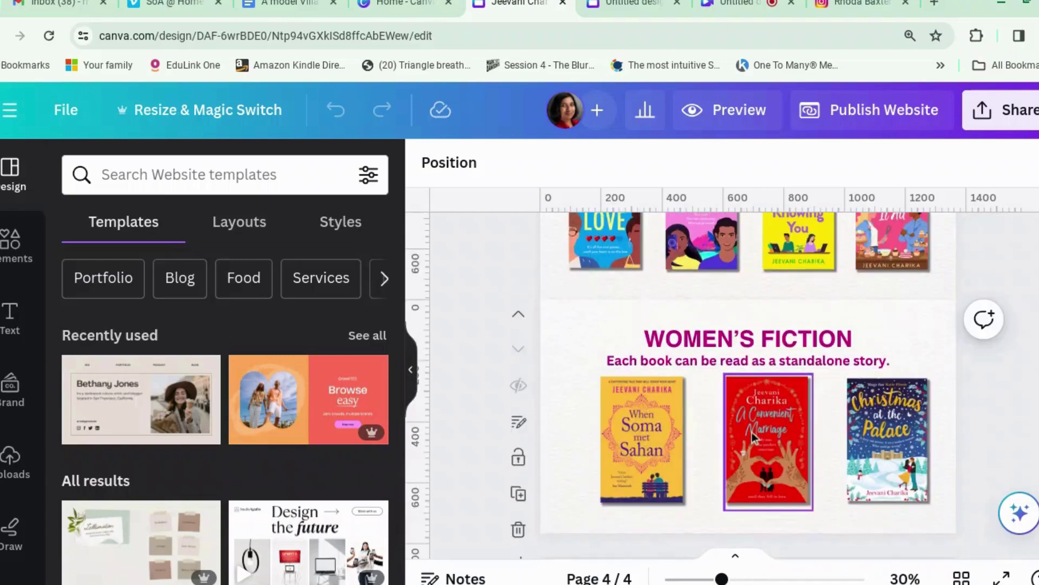
pyautogui.scroll(10, 752, 432)
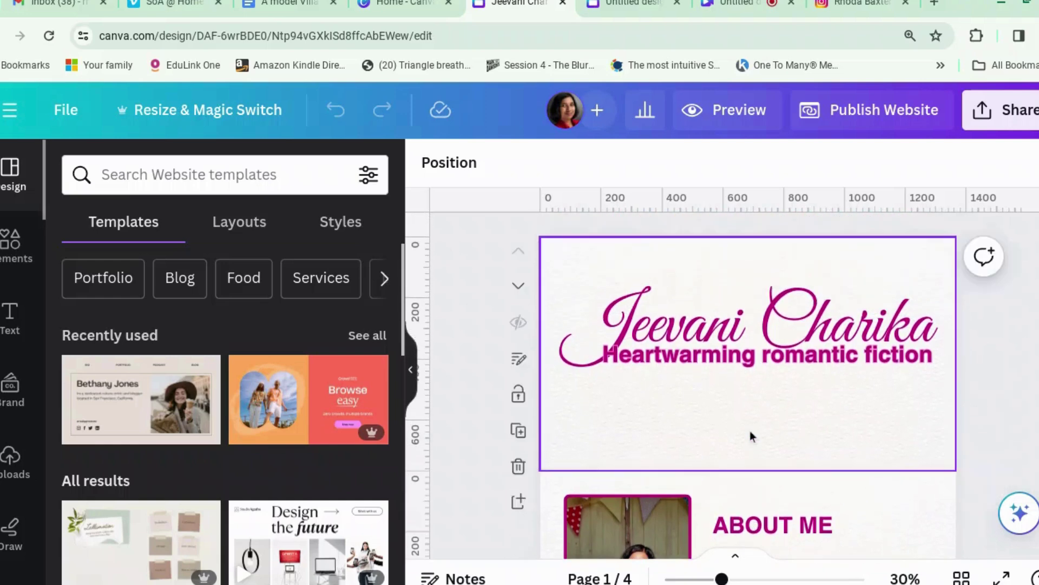
pyautogui.scroll(-1, 540, 401)
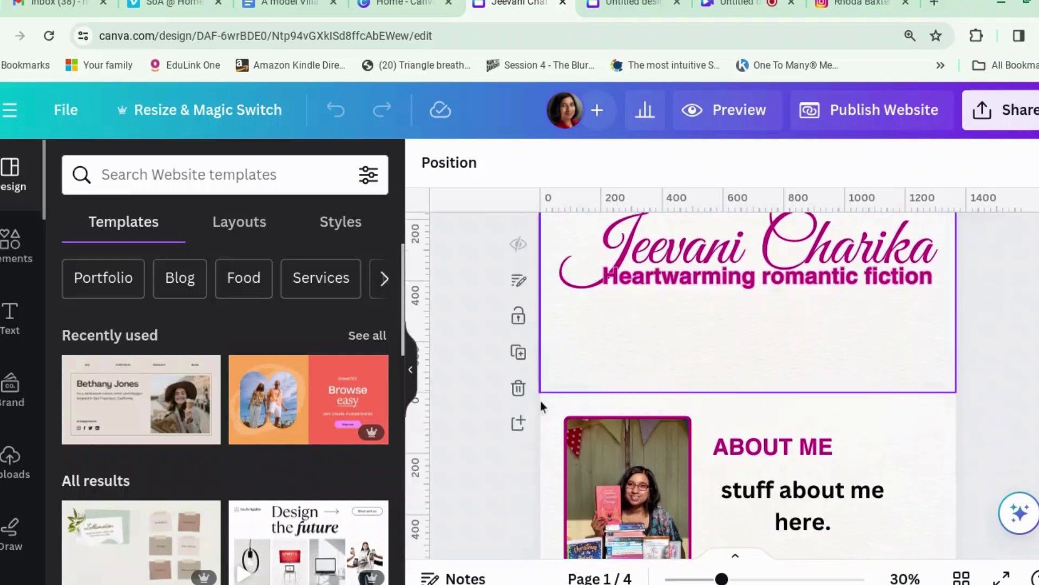
# Step: In Notes, title page 1 'HOME' and page 2 'About Me'
pyautogui.click(519, 288)
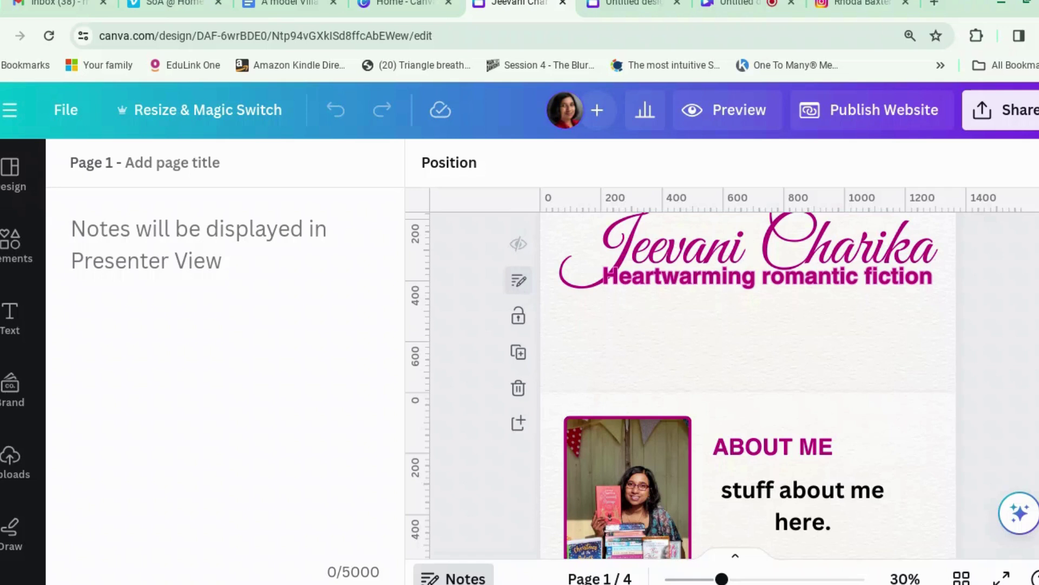
pyautogui.click(520, 282)
pyautogui.click(217, 161)
pyautogui.write('HOME')
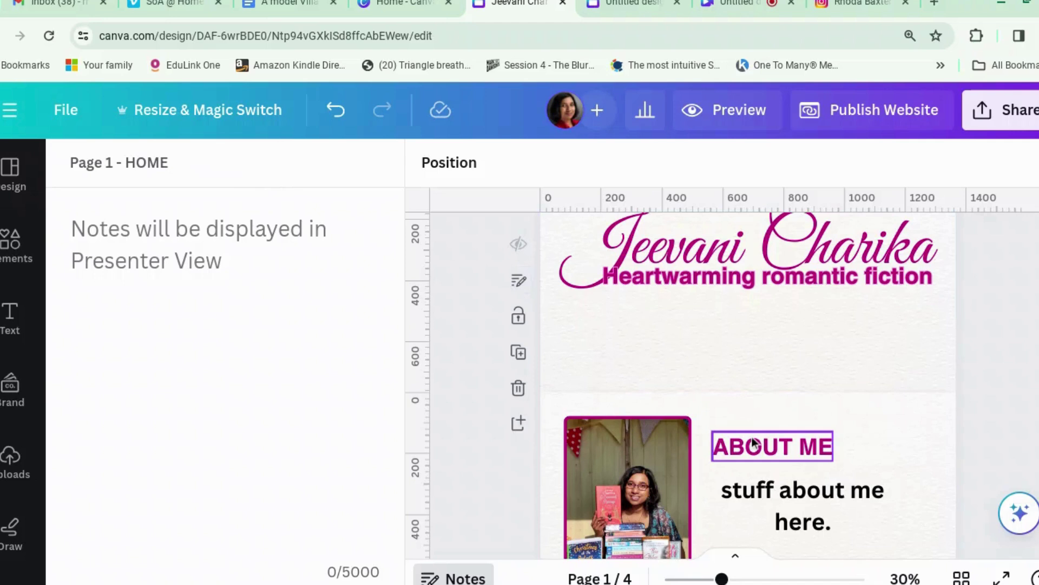
pyautogui.click(749, 420)
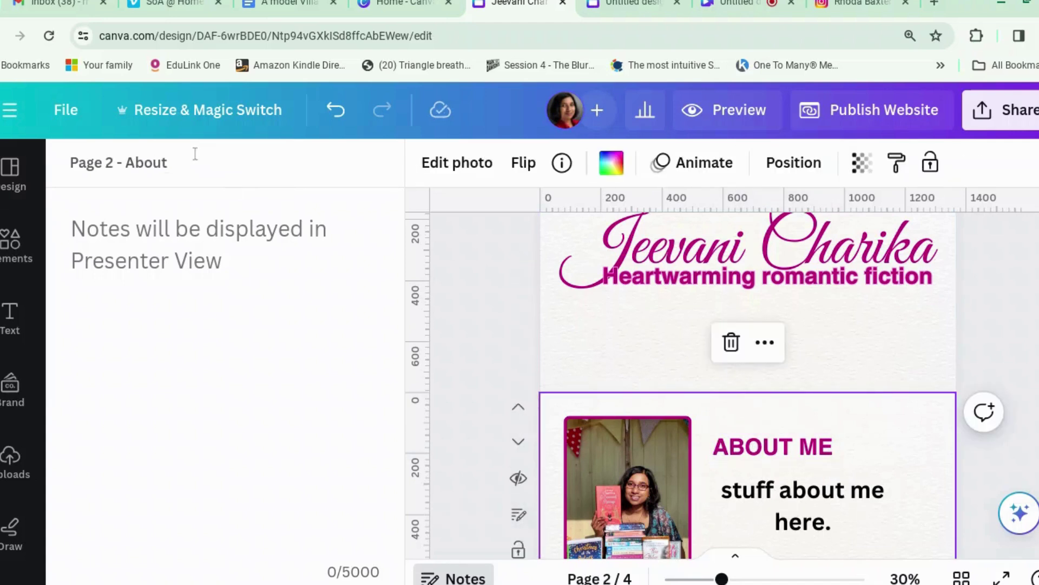
pyautogui.write('Me')
pyautogui.scroll(-8, 544, 412)
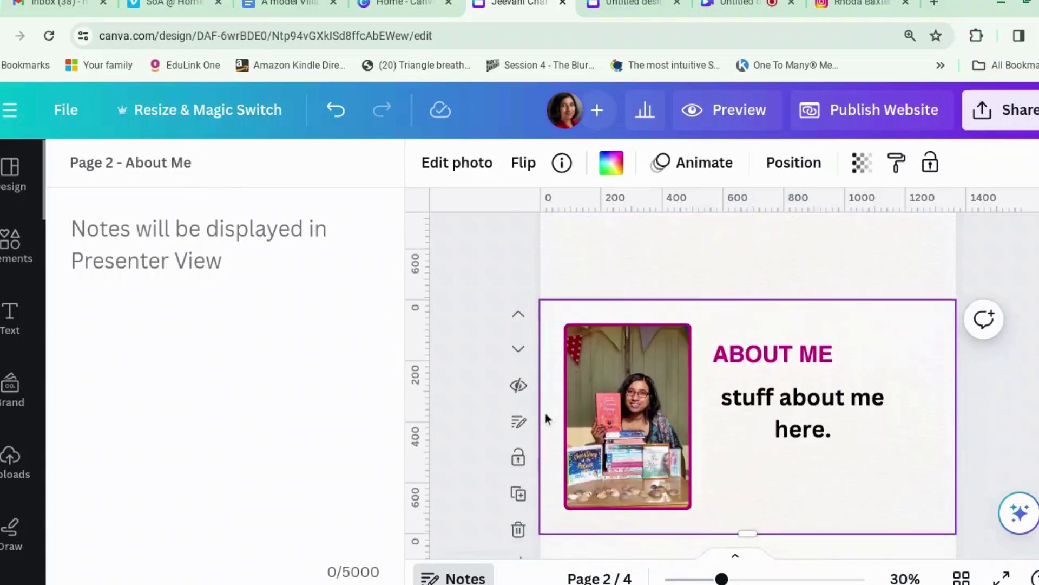
# Step: Check the Romcoms and Women's Fiction pages' titles and notes, including the When Soma met Sahan cover
pyautogui.click(519, 289)
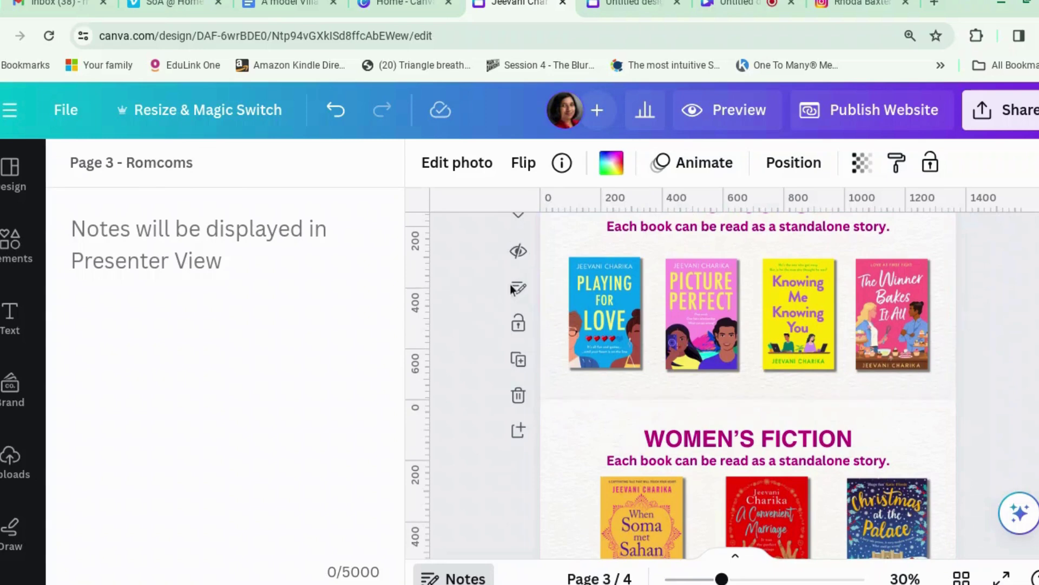
pyautogui.click(561, 432)
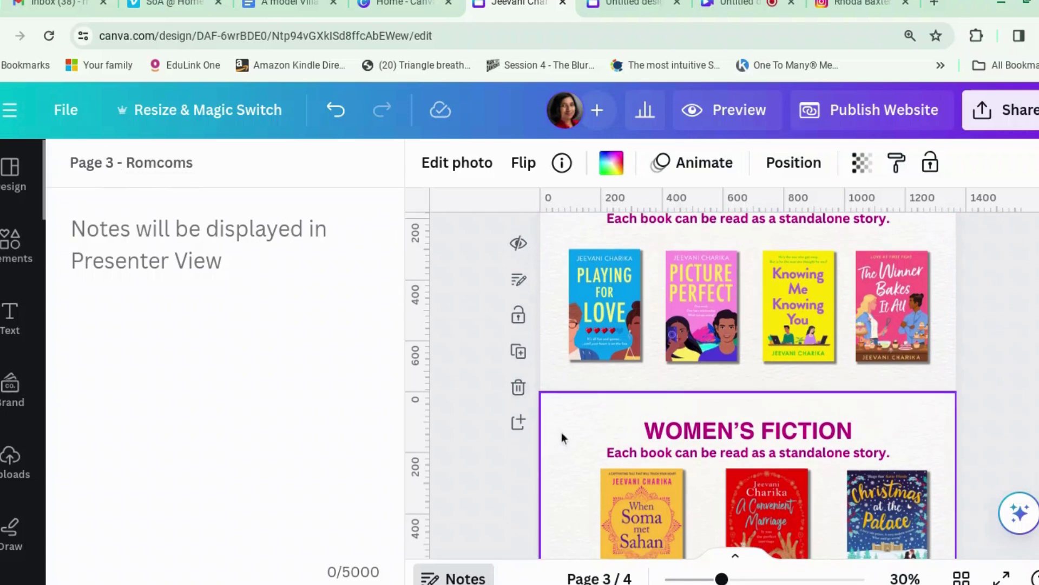
pyautogui.click(519, 513)
pyautogui.scroll(-3, 617, 418)
pyautogui.click(617, 418)
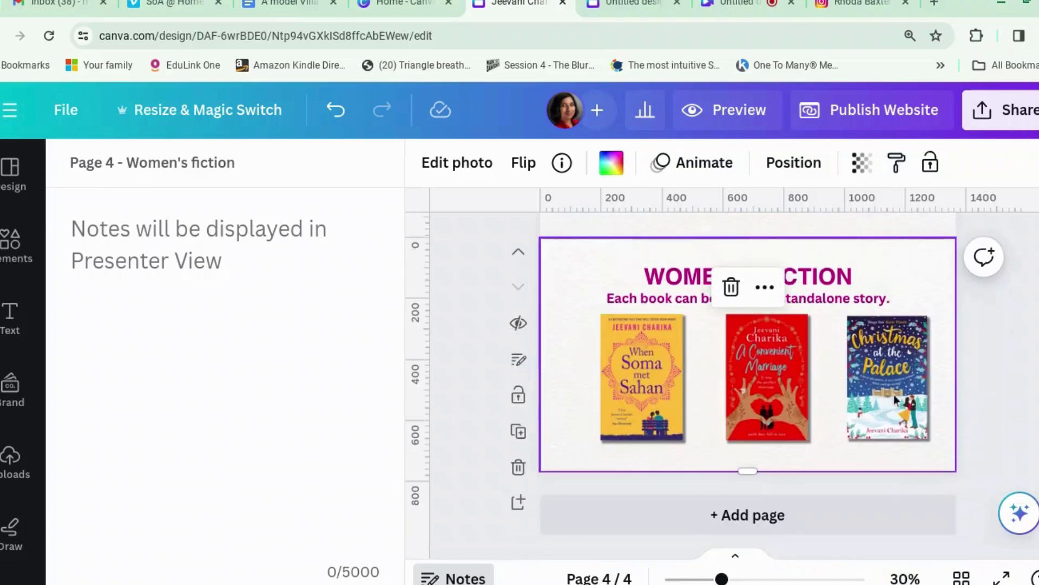
pyautogui.scroll(3, 895, 394)
pyautogui.scroll(6, 999, 358)
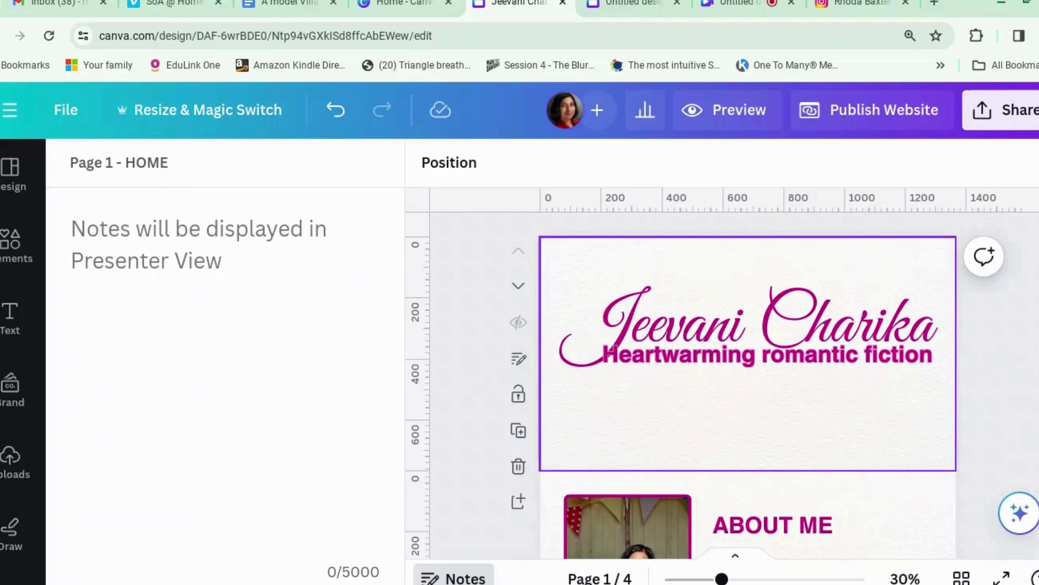
pyautogui.scroll(-5, 926, 411)
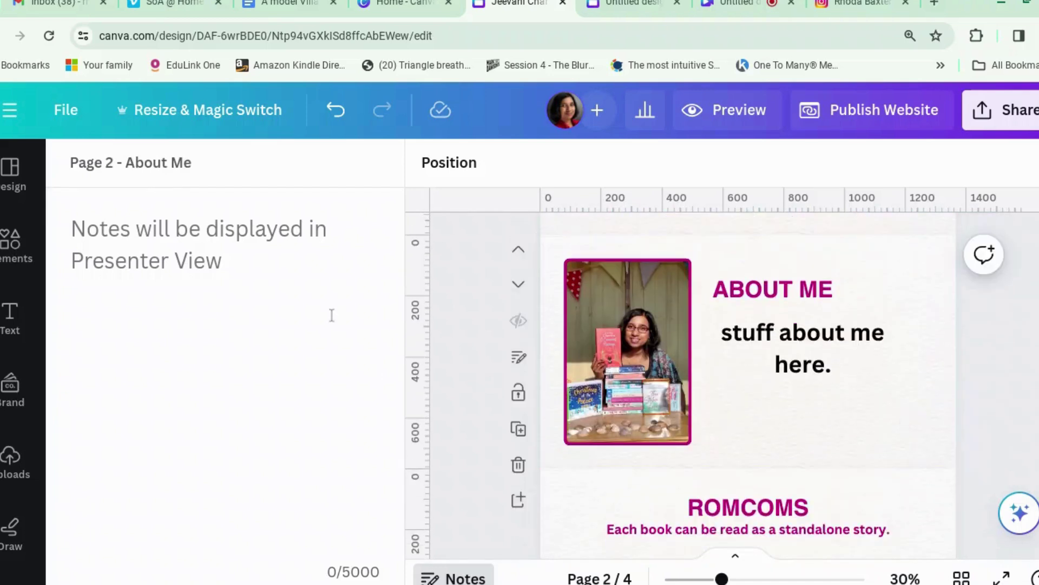
pyautogui.click(16, 243)
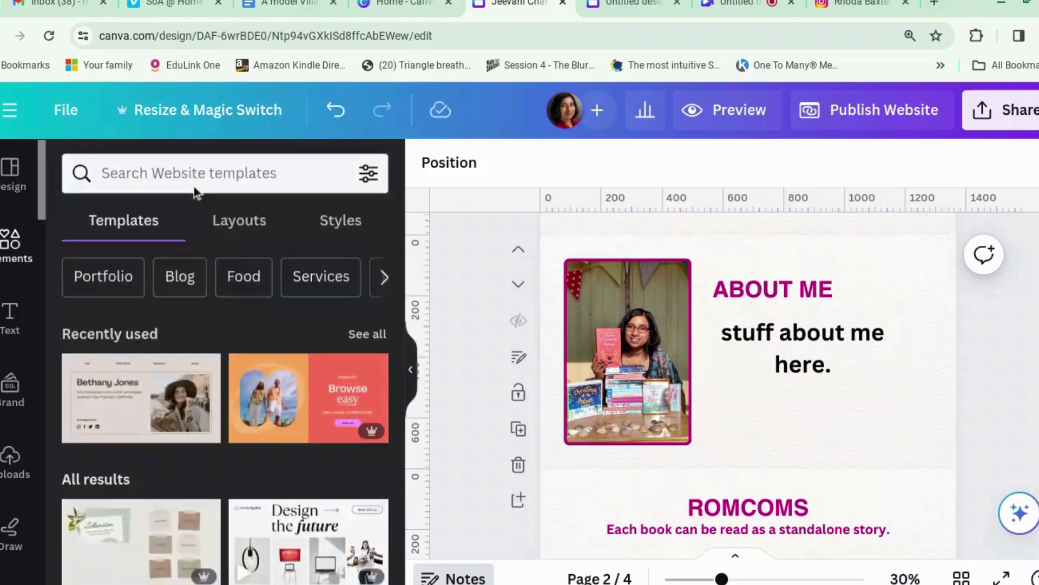
# Step: Search the Elements library for 'Instagram logo'
pyautogui.click(193, 184)
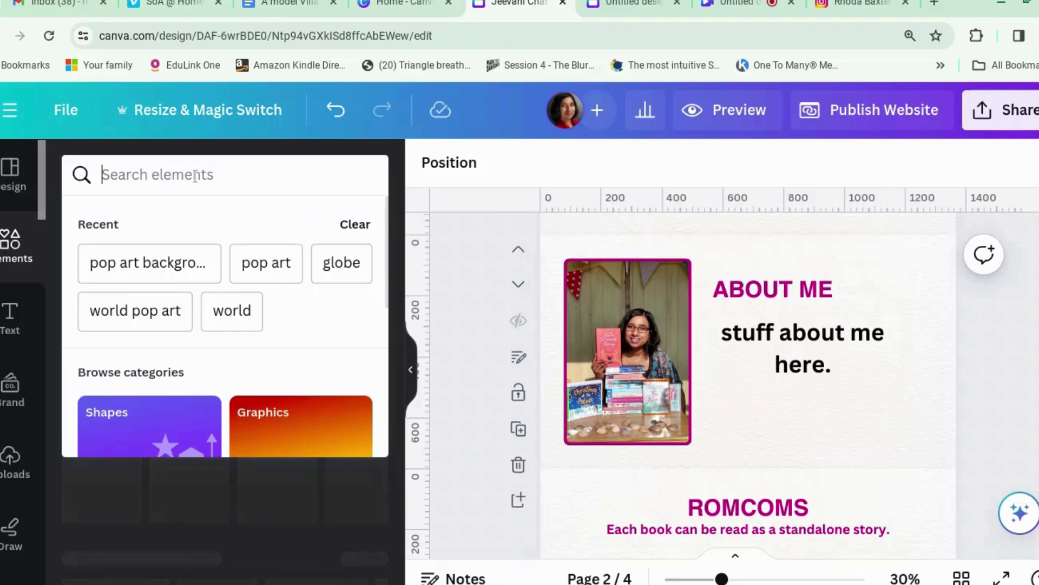
pyautogui.write('Instagram ilog')
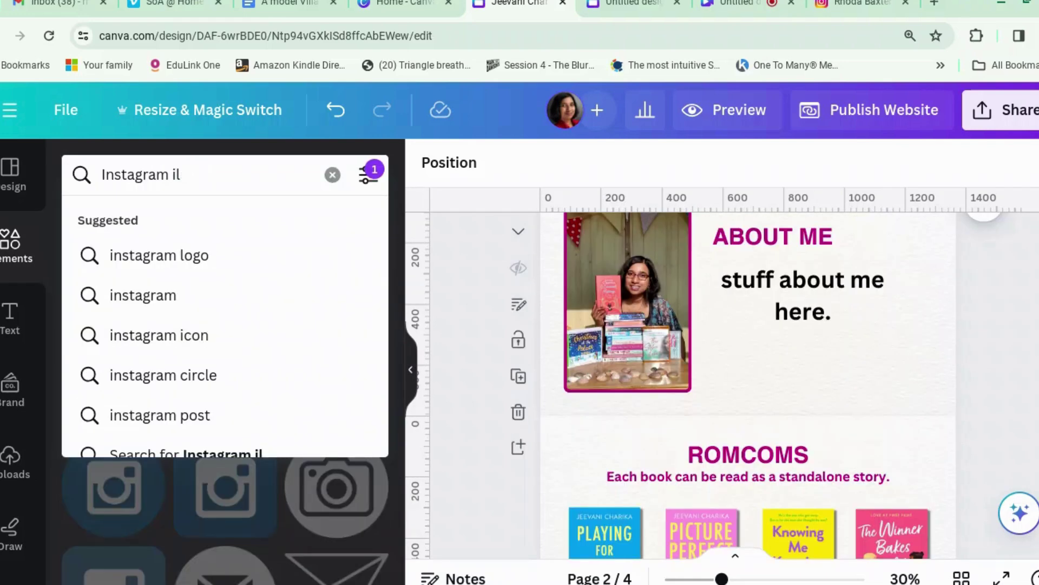
pyautogui.press('BackSpace')
pyautogui.press('BackSpace')
pyautogui.press('BackSpace')
pyautogui.write('logo')
pyautogui.press('Return')
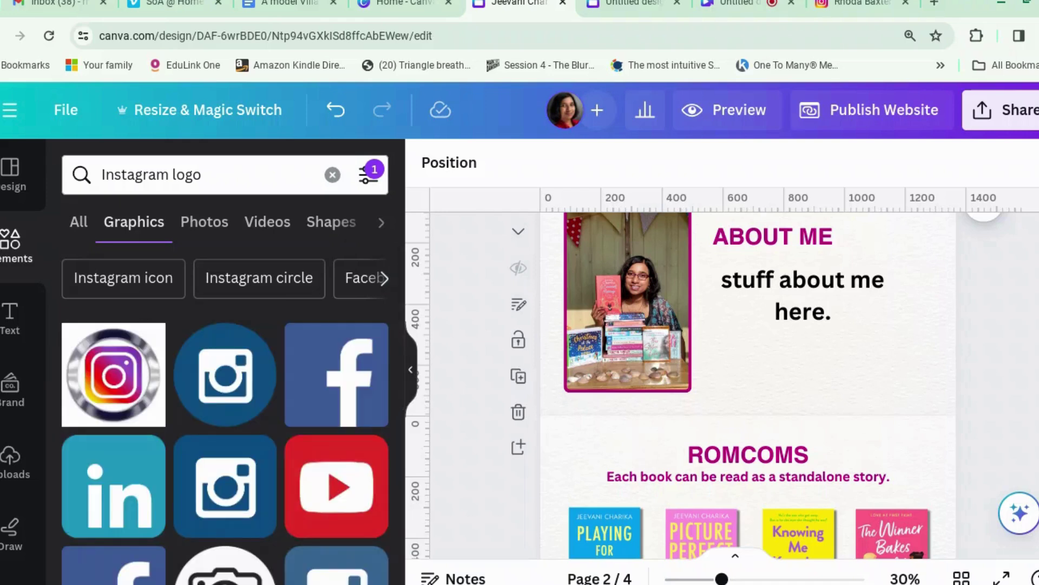
pyautogui.scroll(-2, 216, 395)
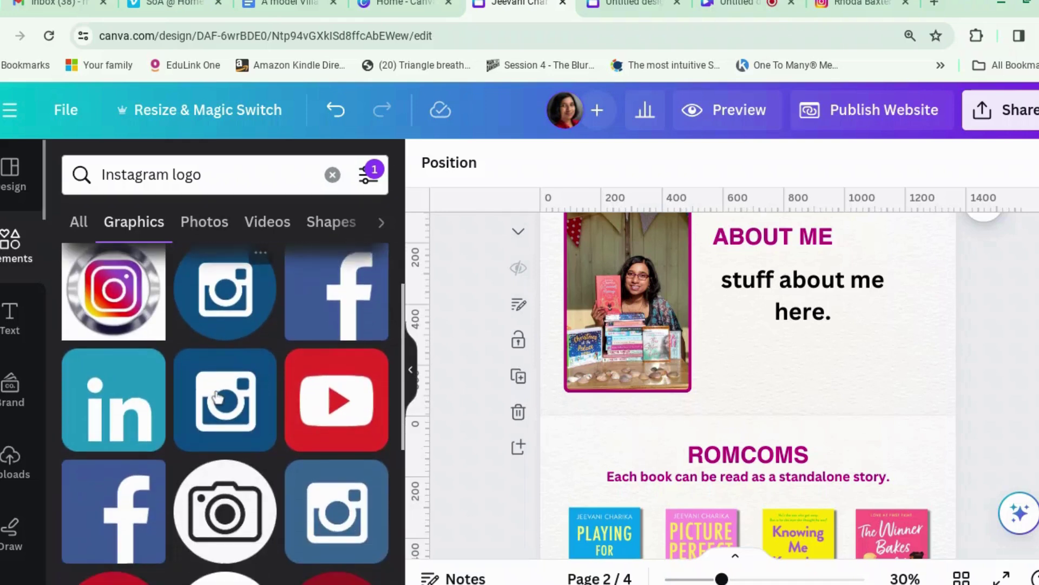
pyautogui.scroll(1, 217, 397)
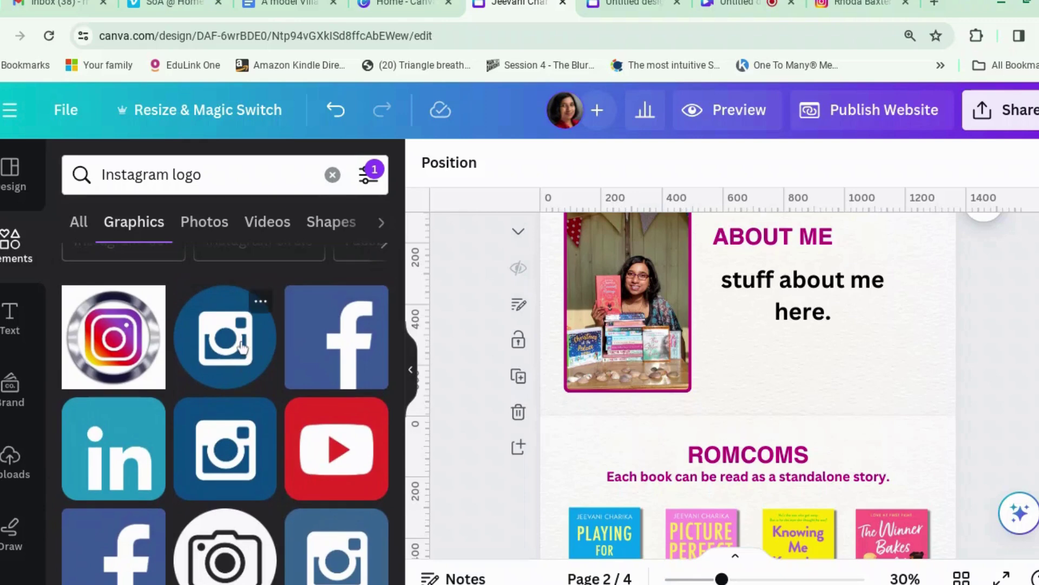
# Step: Add the square Instagram, Facebook and YouTube logos to the About Me page
pyautogui.click(242, 461)
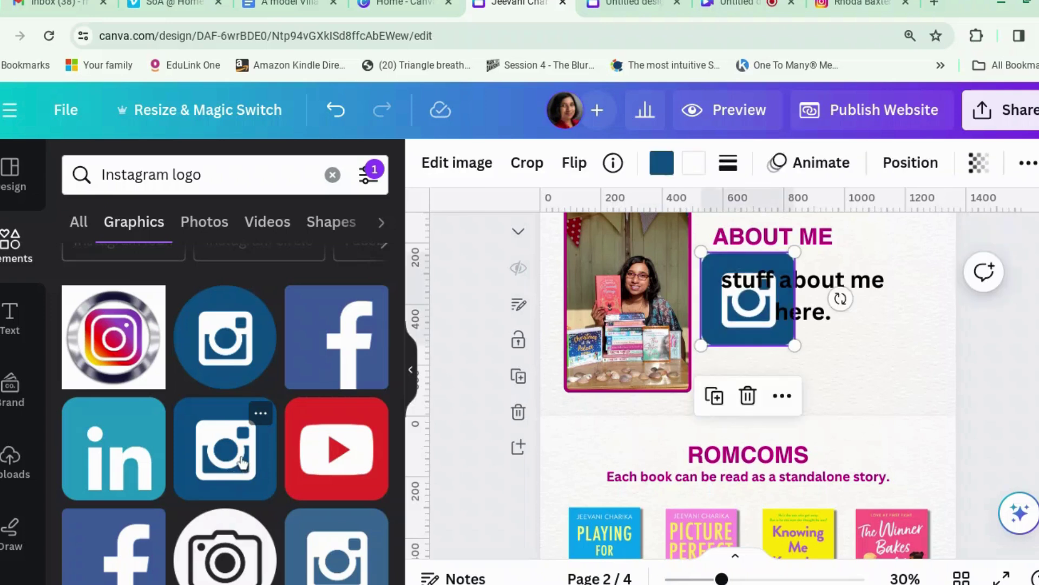
pyautogui.click(363, 341)
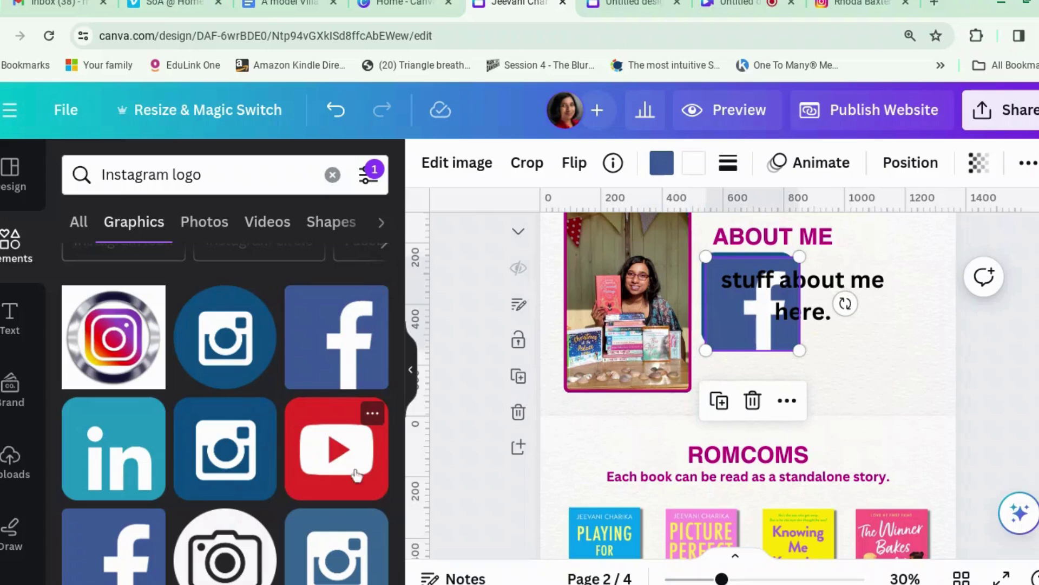
pyautogui.click(356, 474)
pyautogui.scroll(-3, 284, 460)
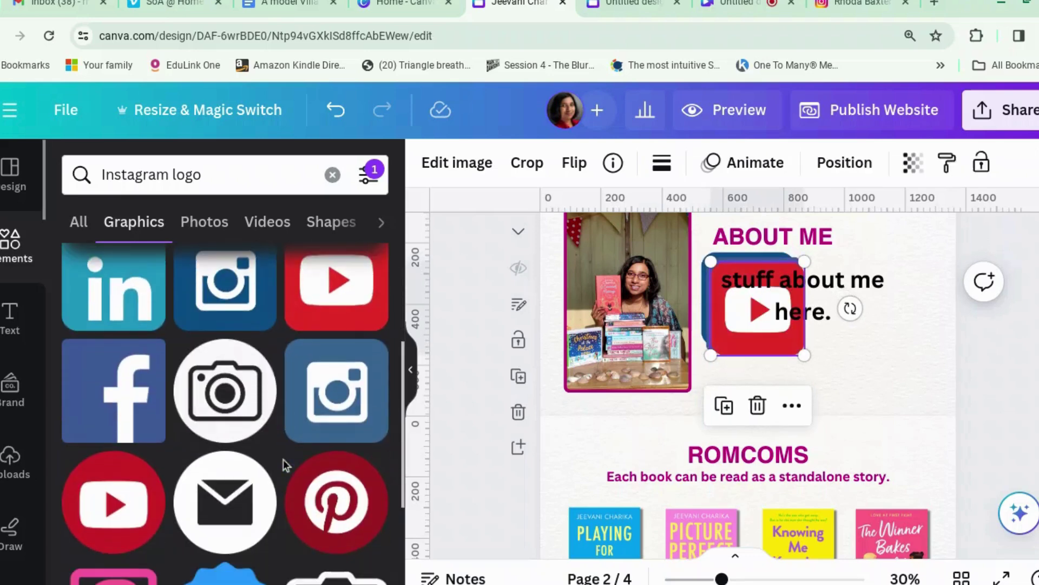
pyautogui.scroll(-3, 284, 459)
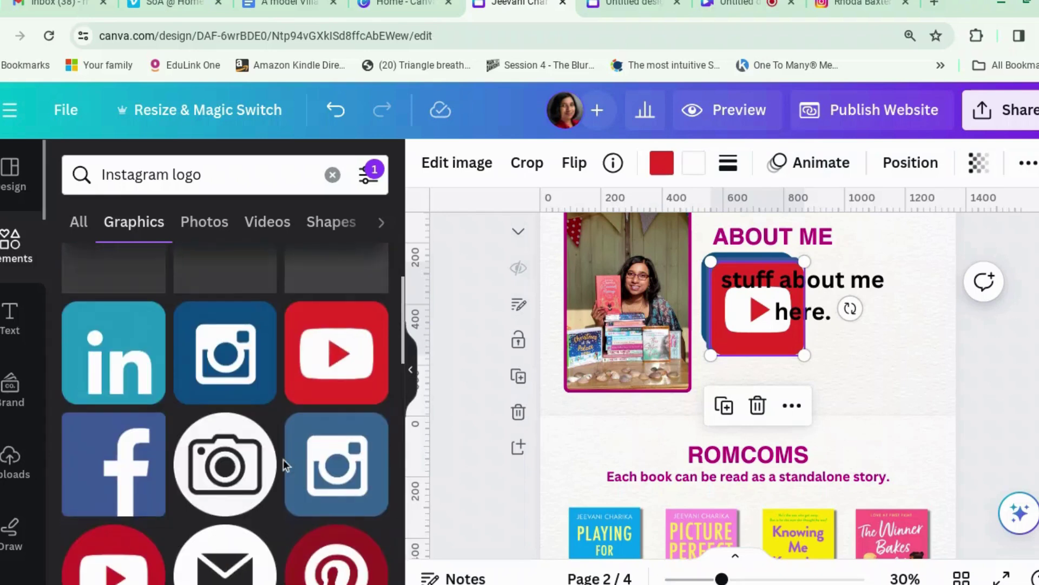
pyautogui.scroll(2, 762, 337)
pyautogui.scroll(-3, 781, 300)
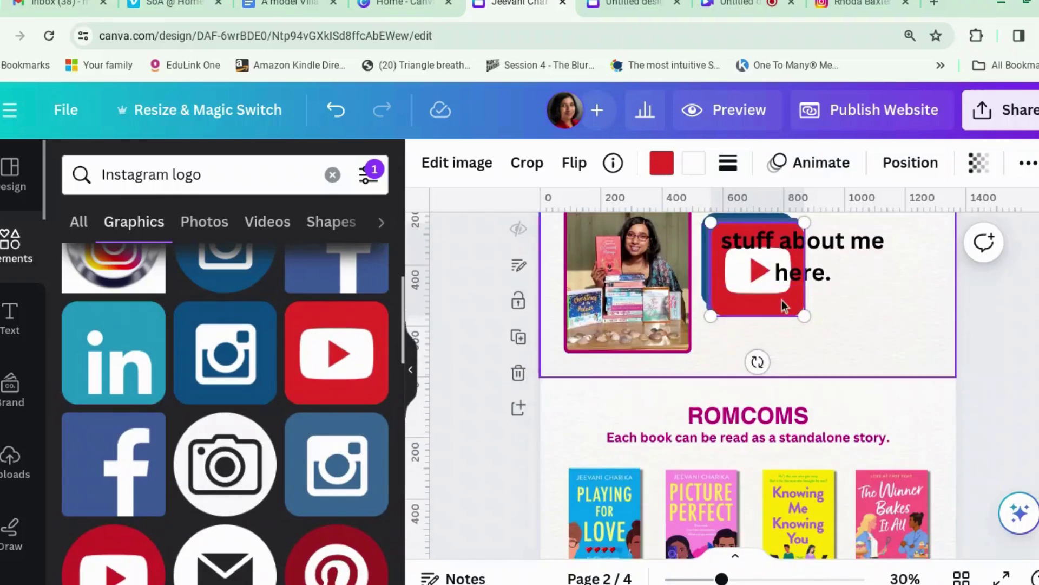
# Step: Move and shrink the YouTube and Facebook logos, undo, then drop YouTube into the image frame
pyautogui.moveTo(784, 299); pyautogui.dragTo(922, 347)
pyautogui.moveTo(856, 273); pyautogui.dragTo(914, 347)
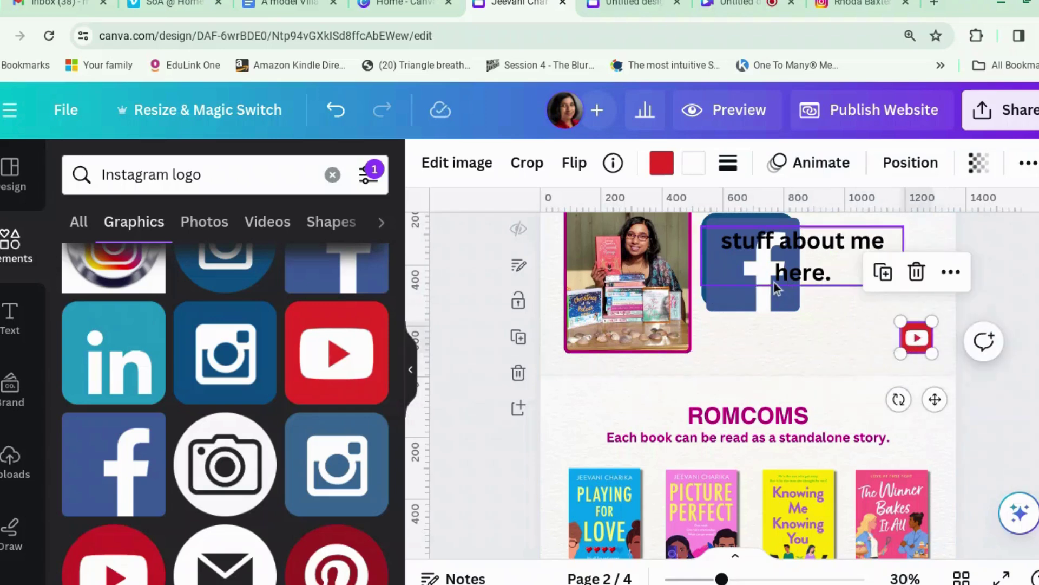
pyautogui.moveTo(742, 298); pyautogui.dragTo(851, 337)
pyautogui.moveTo(810, 256); pyautogui.dragTo(869, 324)
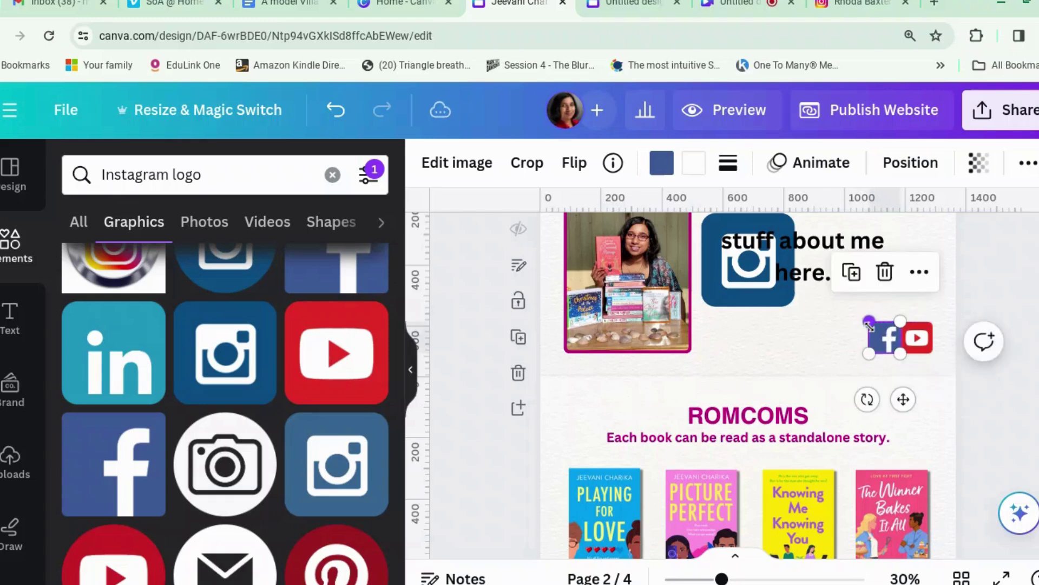
pyautogui.hotkey('ctrl', 'z')
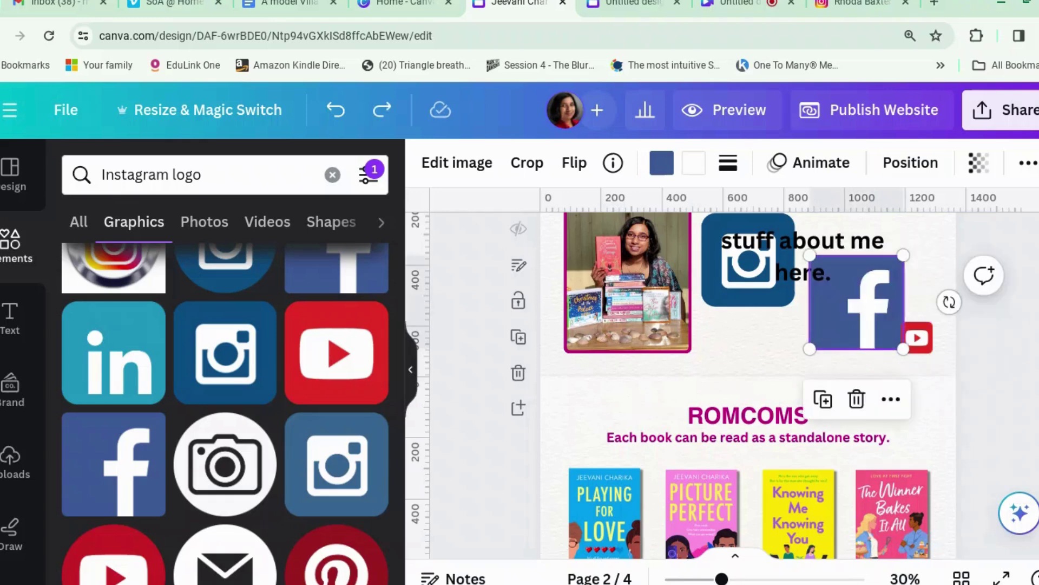
pyautogui.hotkey('ctrl', 'z')
pyautogui.moveTo(917, 337); pyautogui.dragTo(758, 265)
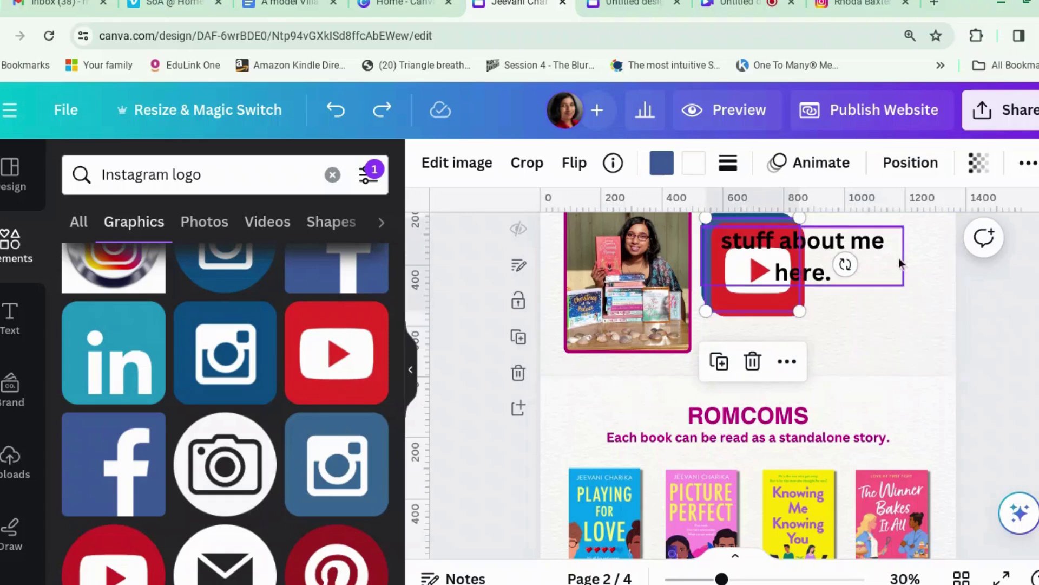
pyautogui.scroll(3, 996, 288)
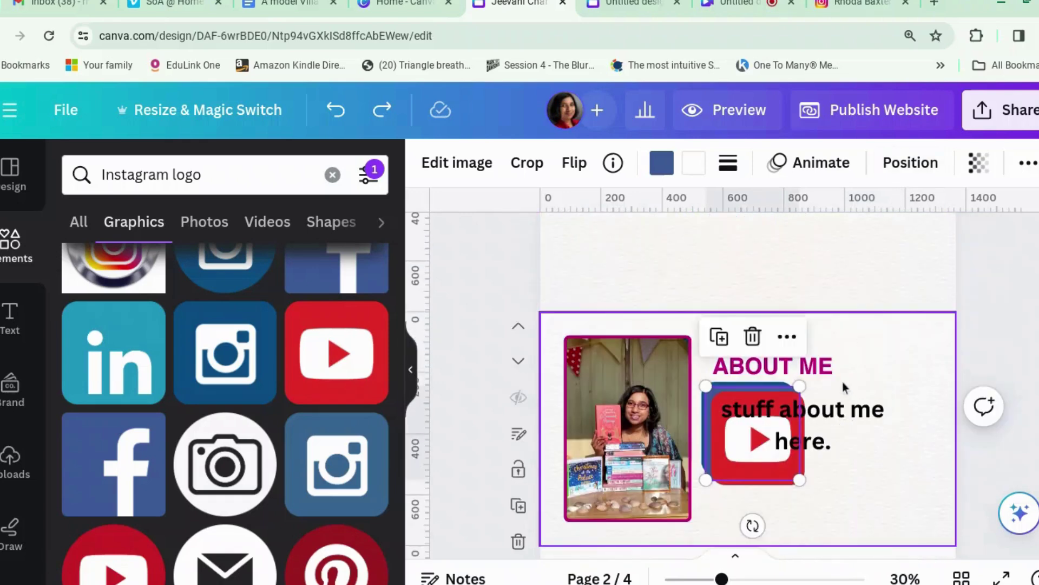
# Step: Select the YouTube, Facebook and Instagram icons in Layers and shrink them to 103 × 103
pyautogui.click(699, 391)
pyautogui.rightClick(731, 407)
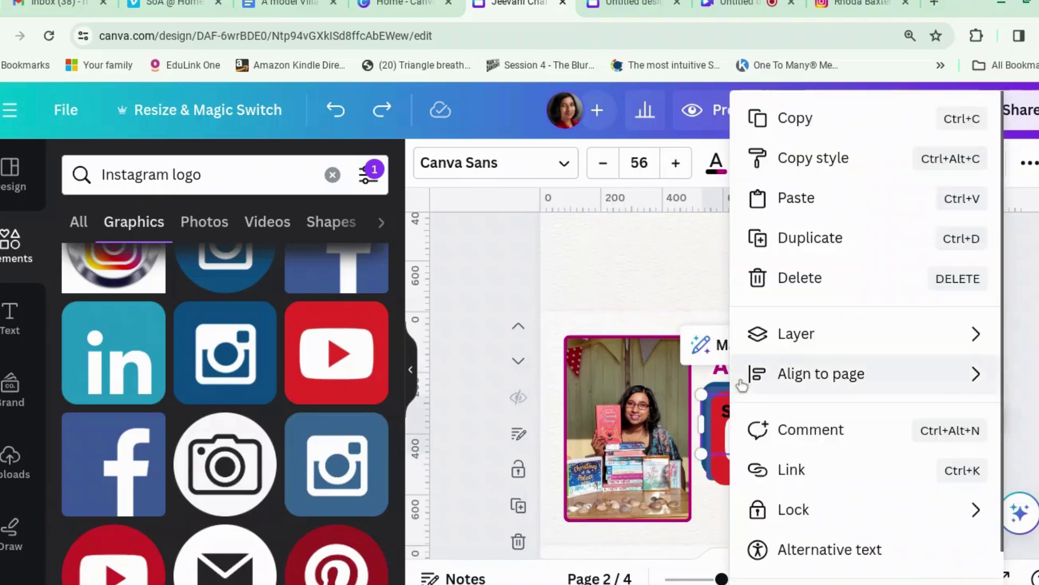
pyautogui.moveTo(776, 342)
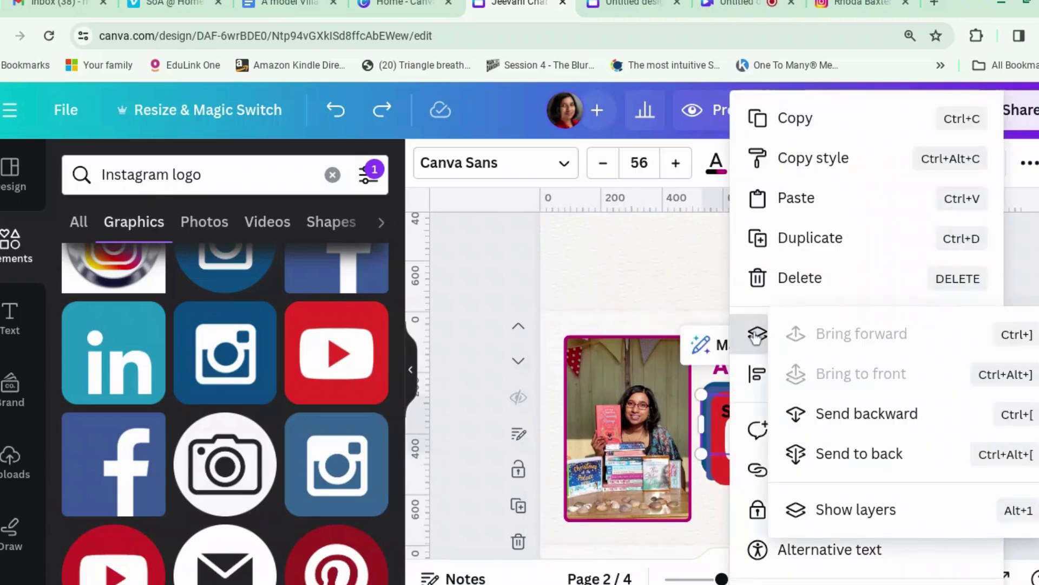
pyautogui.click(855, 510)
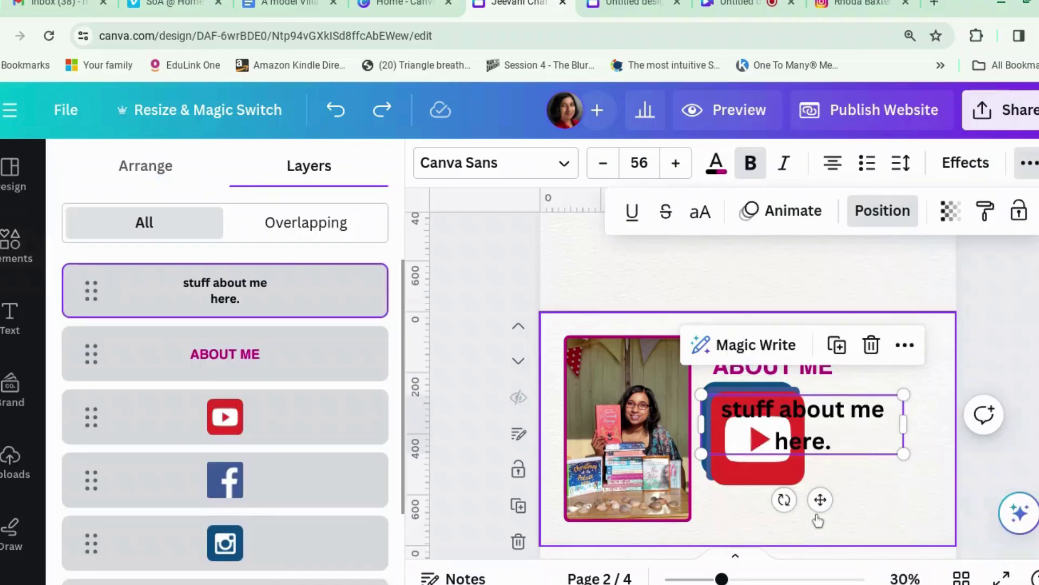
pyautogui.click(311, 439)
pyautogui.keyDown('shift'); pyautogui.click(330, 494); pyautogui.keyUp('shift')
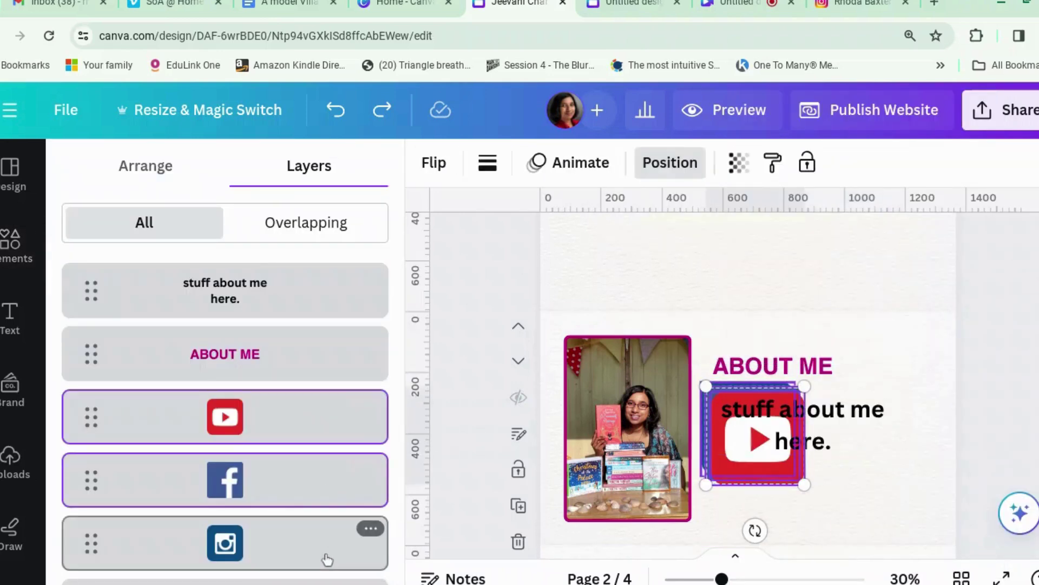
pyautogui.keyDown('shift'); pyautogui.click(328, 557); pyautogui.keyUp('shift')
pyautogui.moveTo(701, 381); pyautogui.dragTo(830, 452)
pyautogui.moveTo(988, 394); pyautogui.dragTo(913, 310)
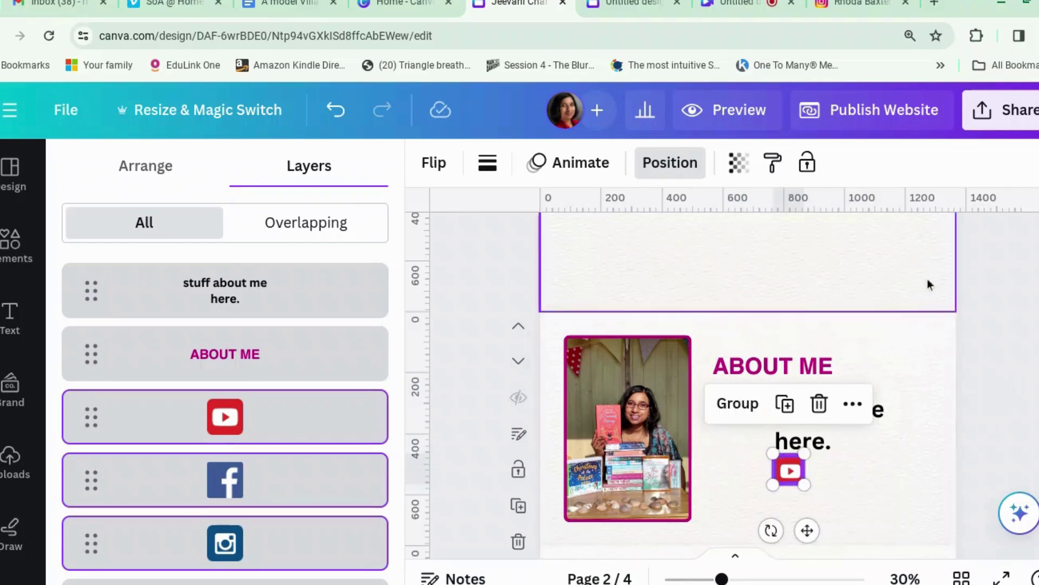
# Step: Move the YouTube and Facebook icons into a row at the page's bottom-right
pyautogui.click(896, 528)
pyautogui.moveTo(796, 470); pyautogui.dragTo(881, 509)
pyautogui.moveTo(790, 472); pyautogui.dragTo(807, 508)
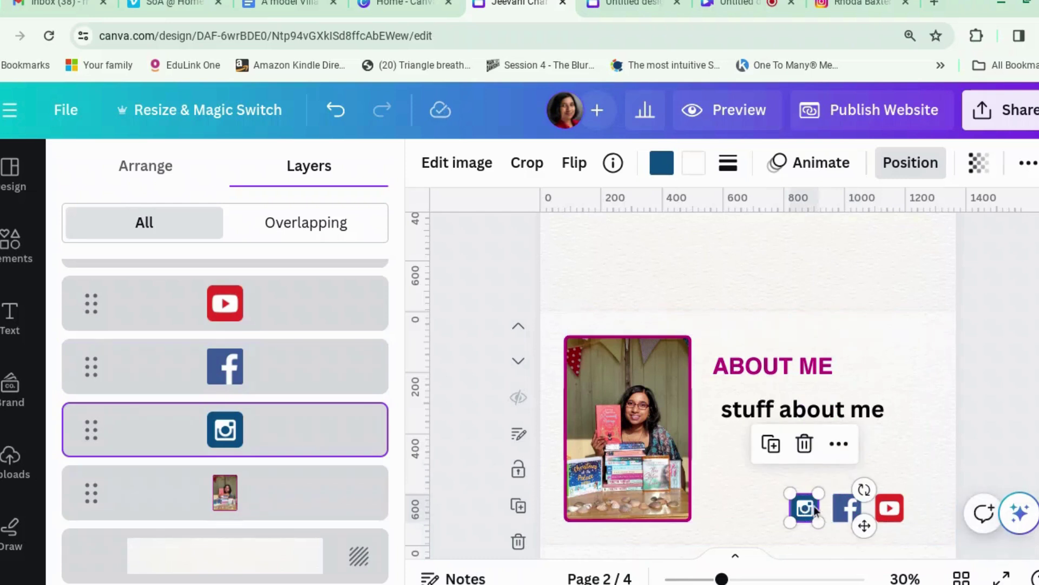
pyautogui.press('Escape')
pyautogui.press('Escape')
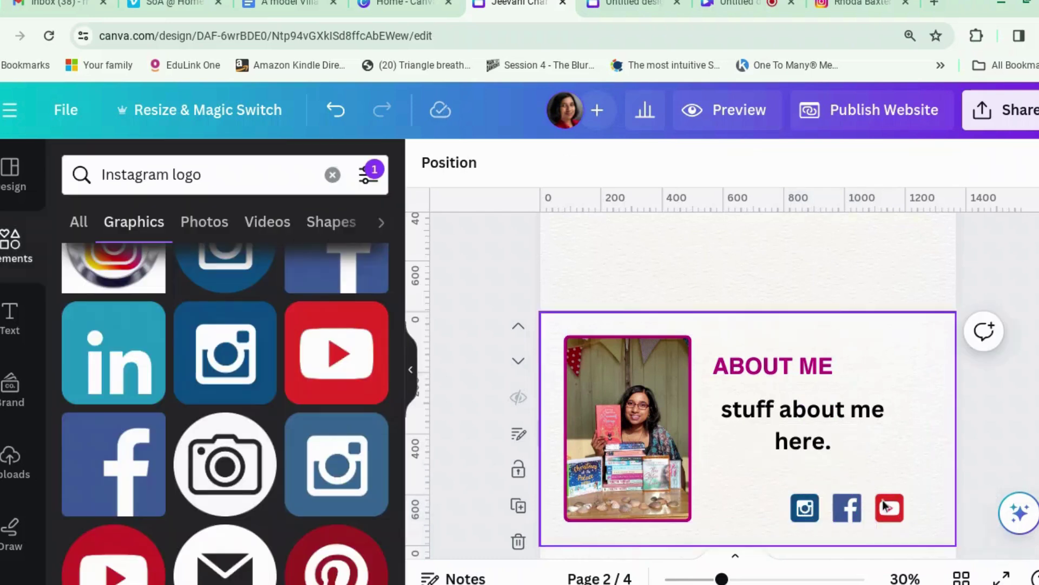
# Step: Select the Instagram, Facebook and YouTube icons and apply Position > Arrange > Tidy up
pyautogui.click(805, 508)
pyautogui.keyDown('shift'); pyautogui.click(847, 512); pyautogui.keyUp('shift')
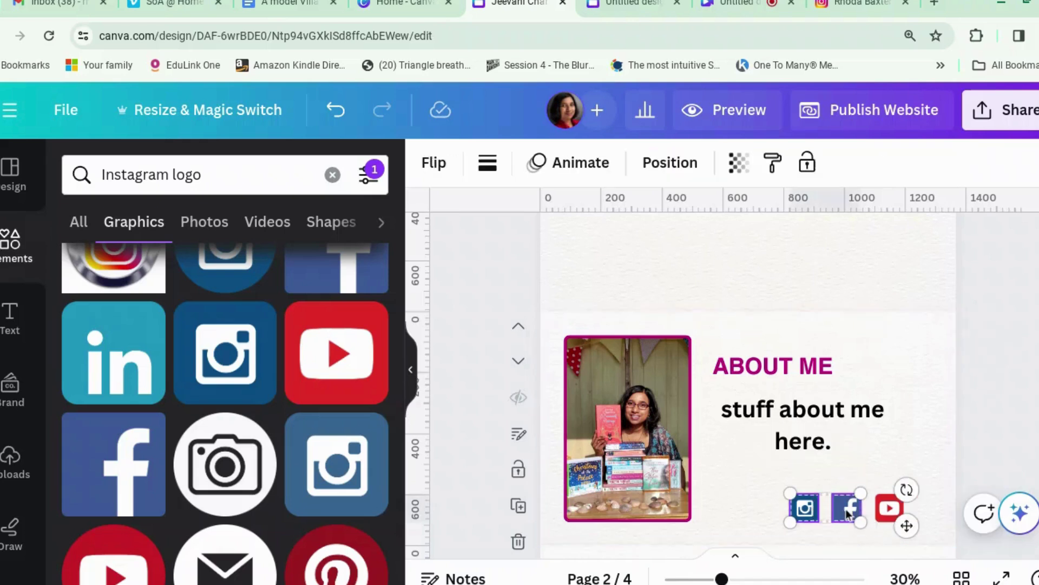
pyautogui.keyDown('shift'); pyautogui.click(891, 507); pyautogui.keyUp('shift')
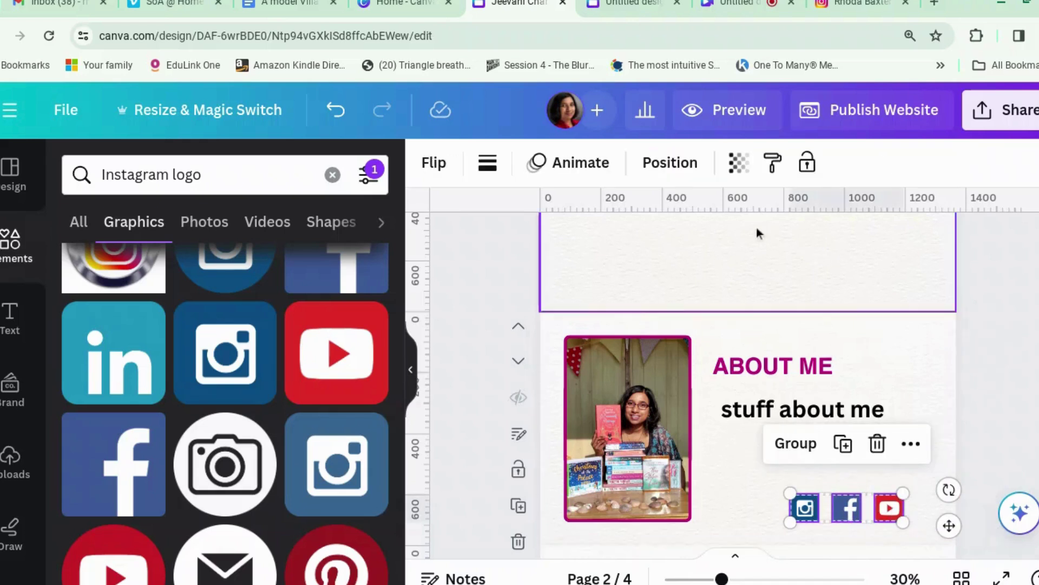
pyautogui.click(674, 182)
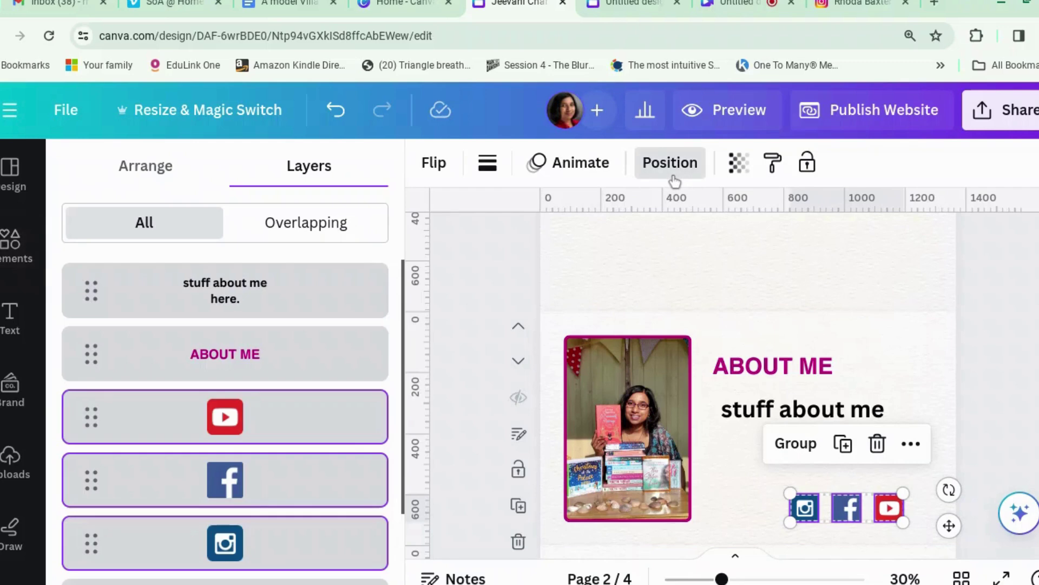
pyautogui.click(157, 181)
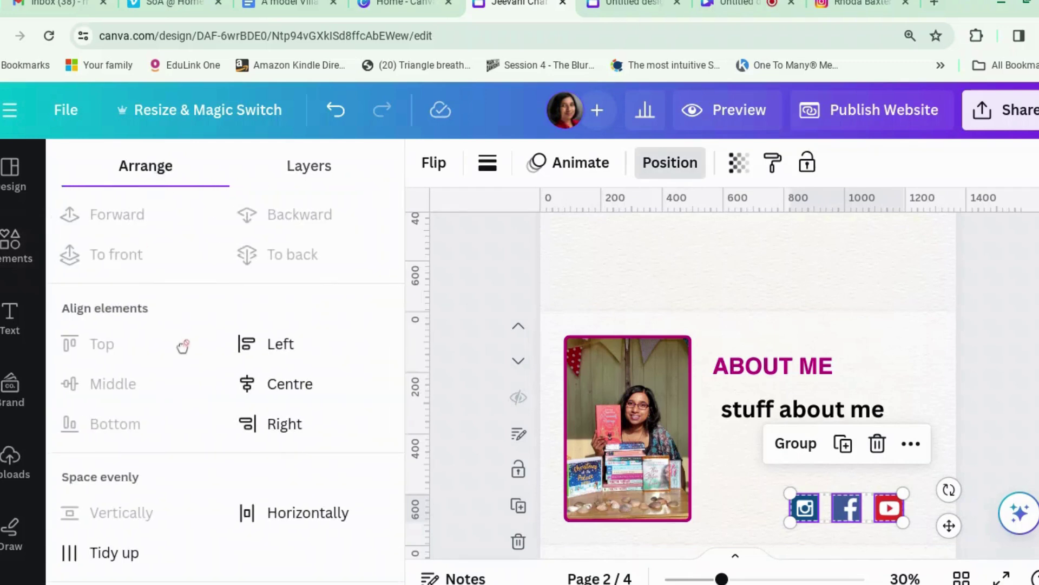
pyautogui.scroll(-2, 181, 343)
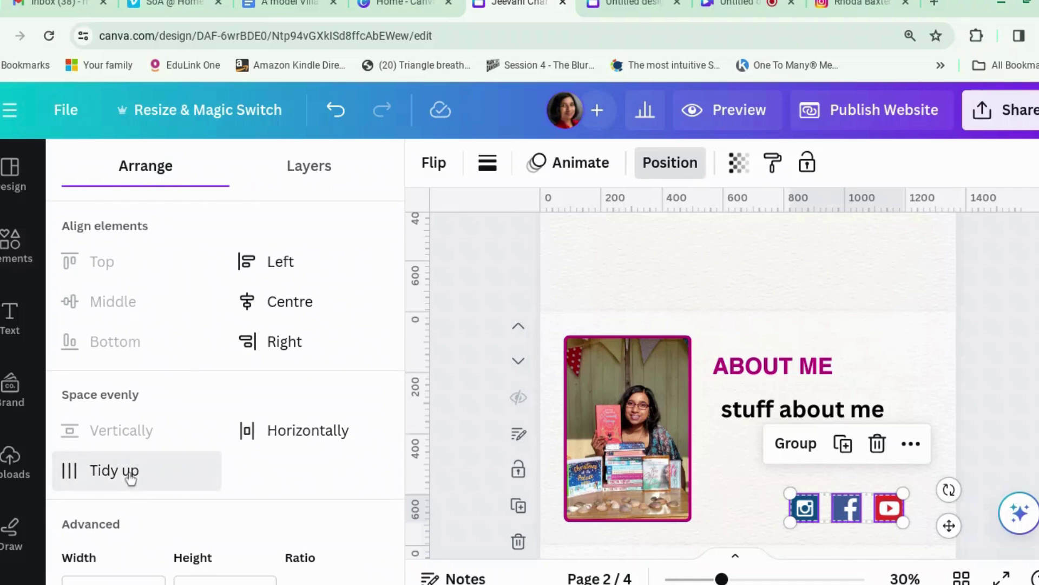
pyautogui.click(132, 475)
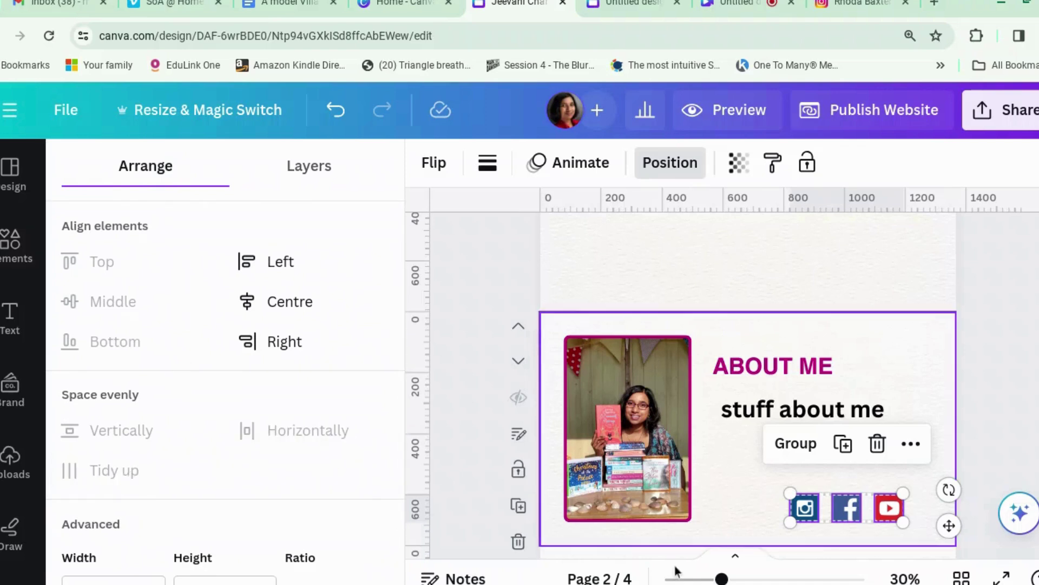
pyautogui.press('Escape')
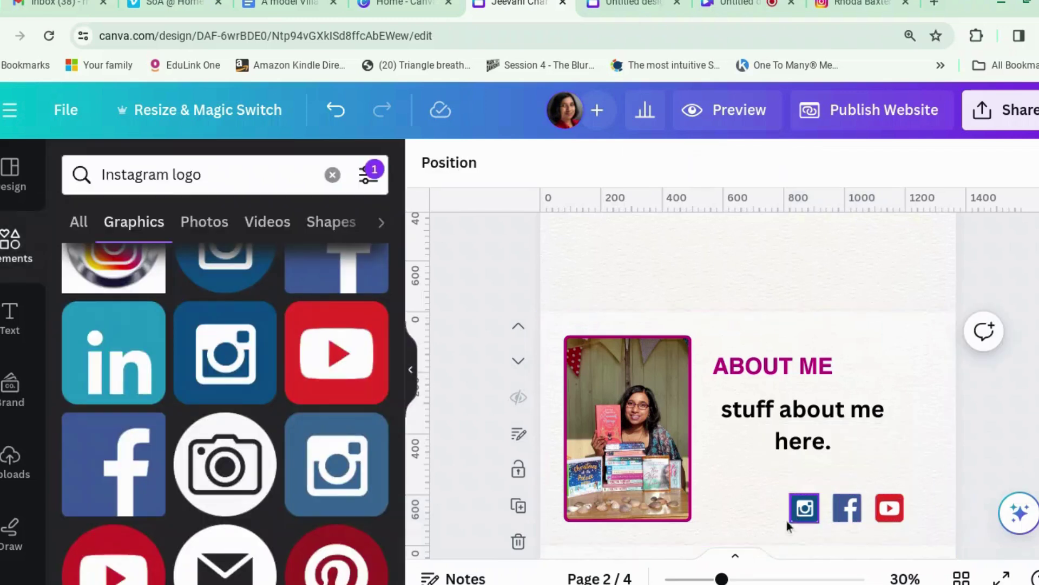
pyautogui.click(801, 509)
# Step: Link the Instagram icon to the profile address copied from the Instagram tab
pyautogui.rightClick(801, 509)
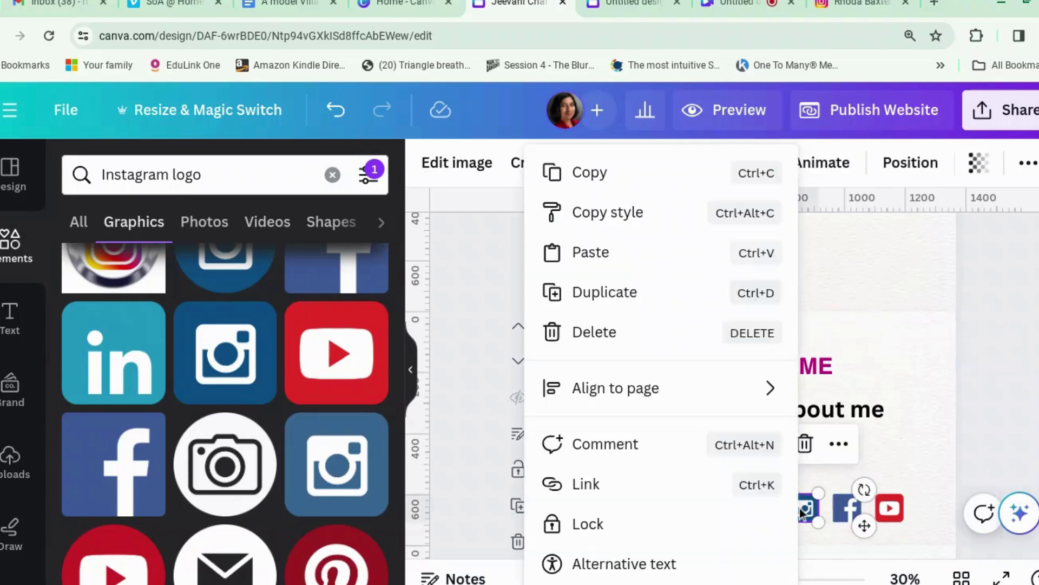
pyautogui.click(684, 488)
pyautogui.click(860, 4)
pyautogui.click(454, 31)
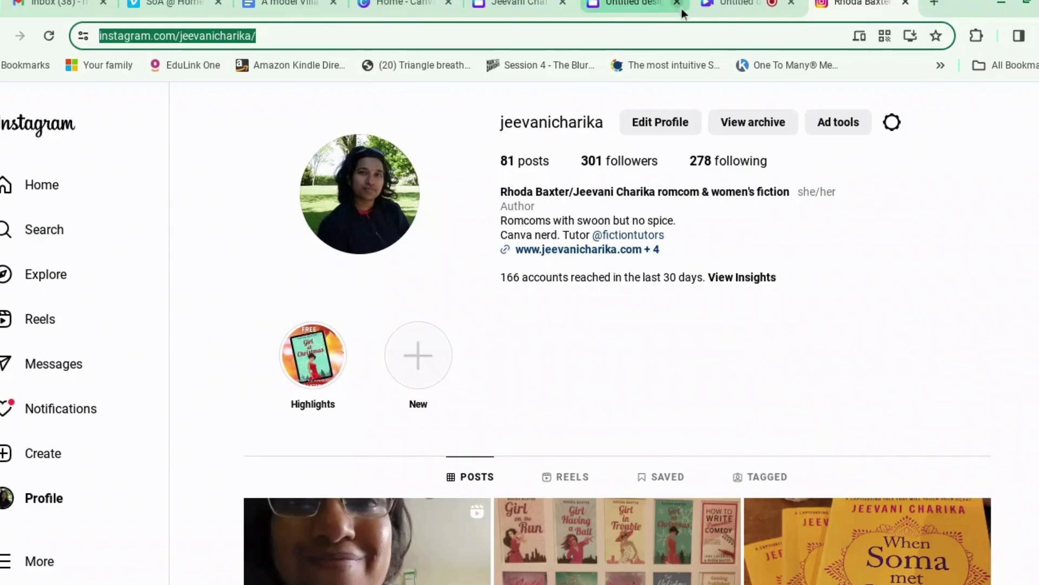
pyautogui.click(514, 5)
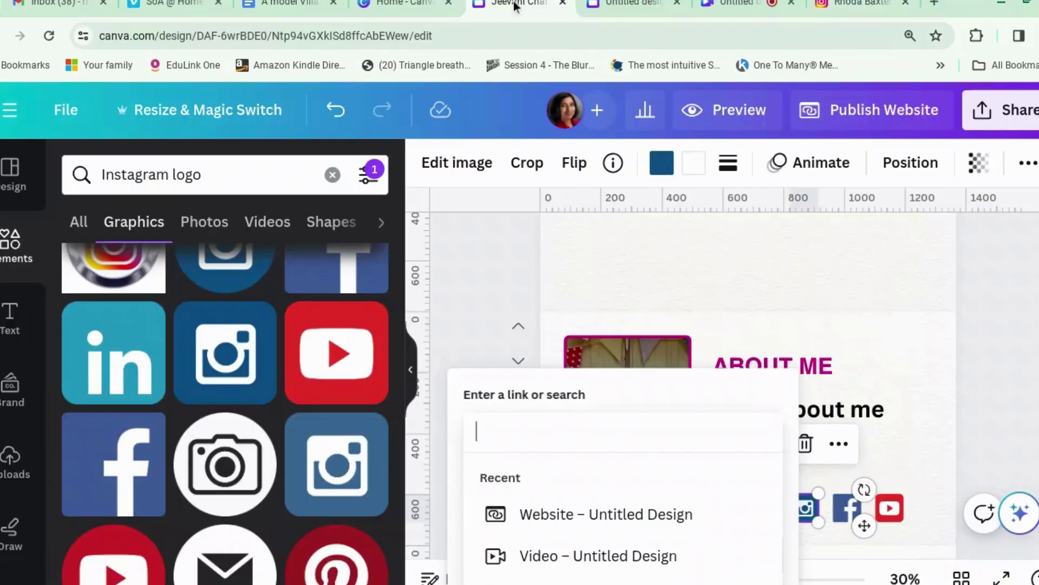
pyautogui.hotkey('ctrl', 'v')
pyautogui.press('Return')
pyautogui.rightClick(815, 394)
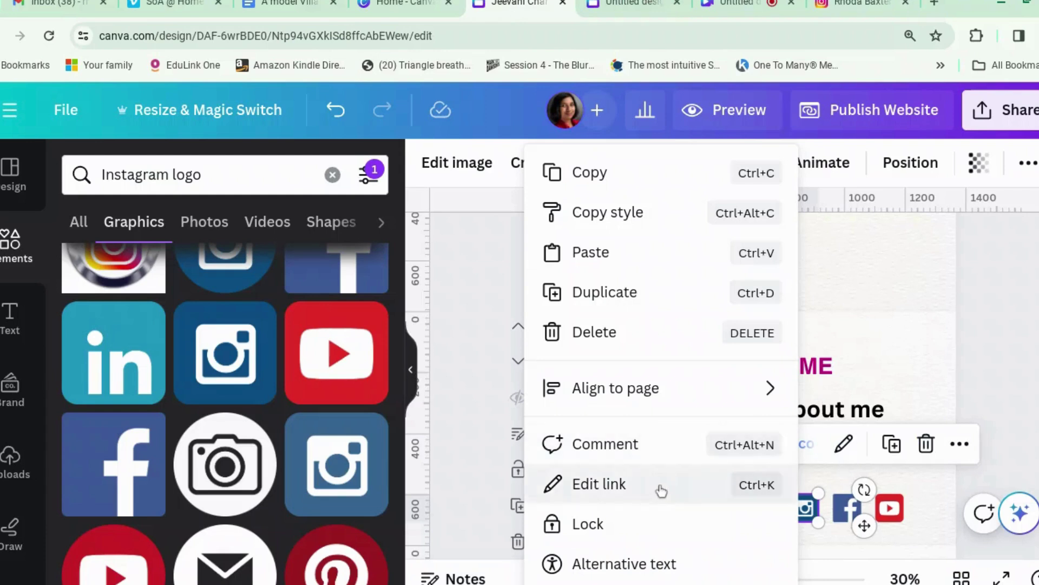
pyautogui.press('Escape')
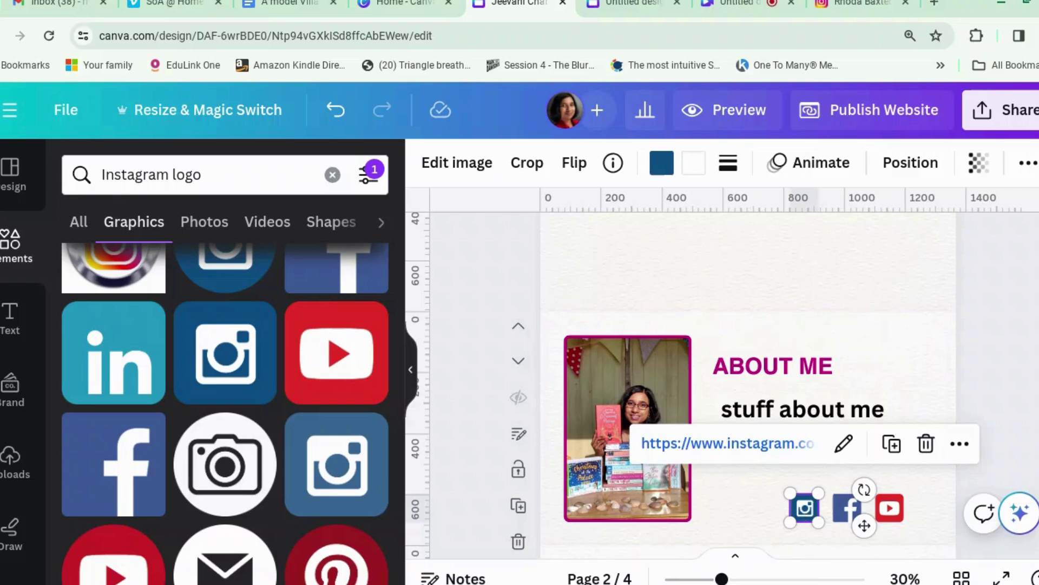
pyautogui.click(1023, 376)
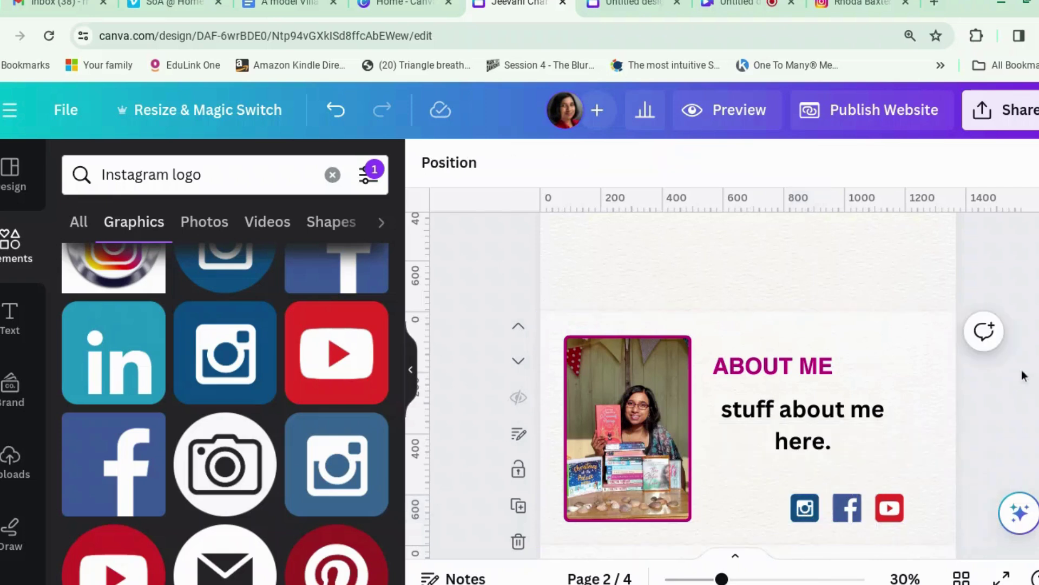
pyautogui.scroll(-5, 986, 416)
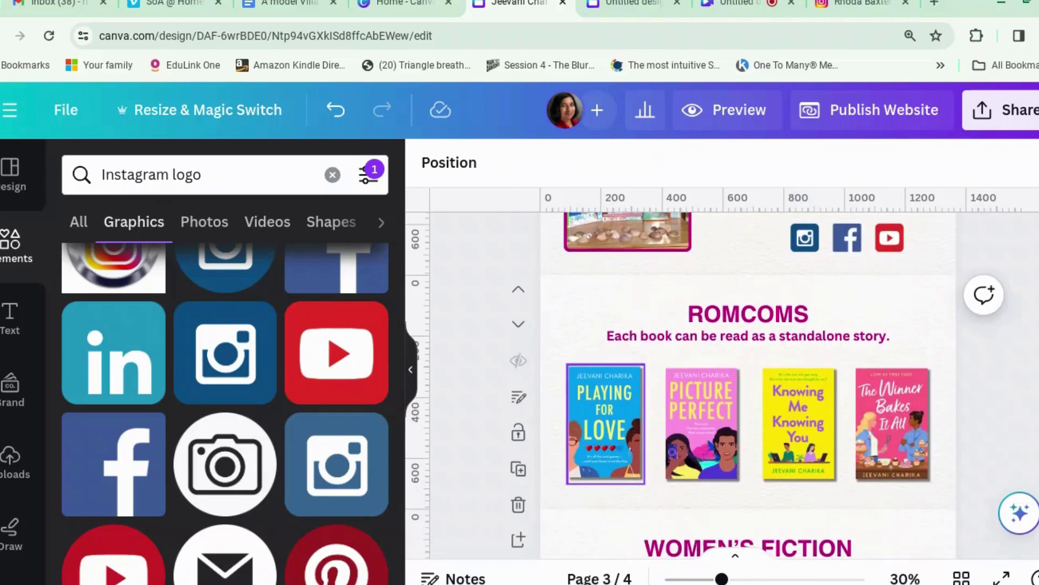
# Step: Scroll through the site's pages and clear the selection on the title page
pyautogui.scroll(-5, 619, 430)
pyautogui.click(619, 430)
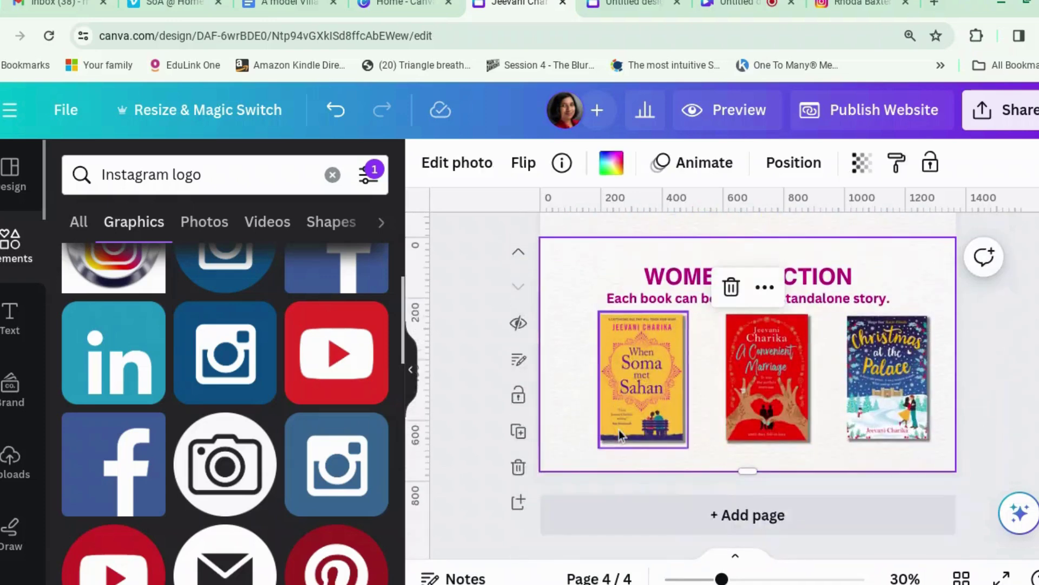
pyautogui.scroll(15, 617, 427)
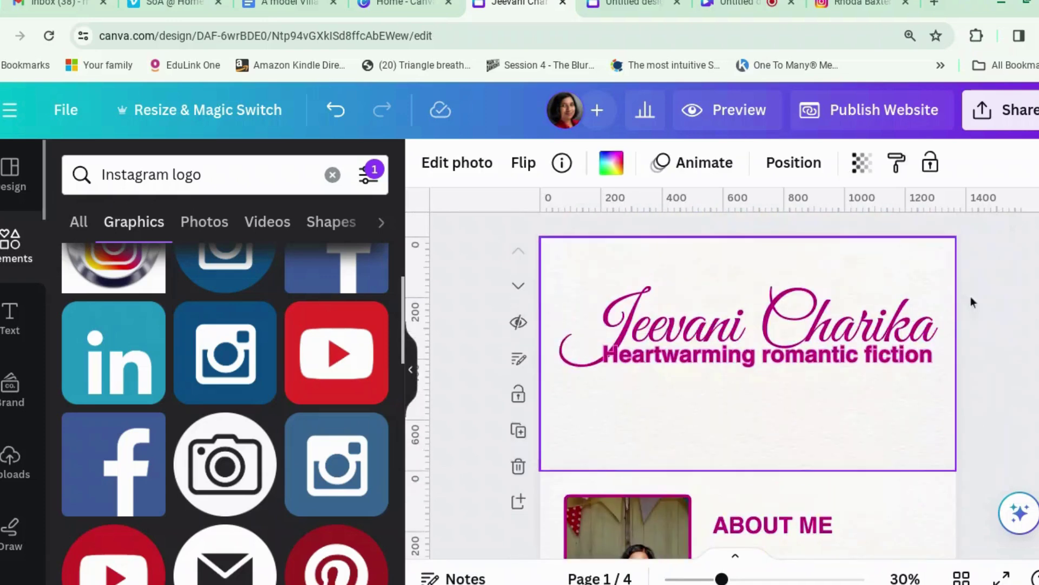
pyautogui.click(1009, 293)
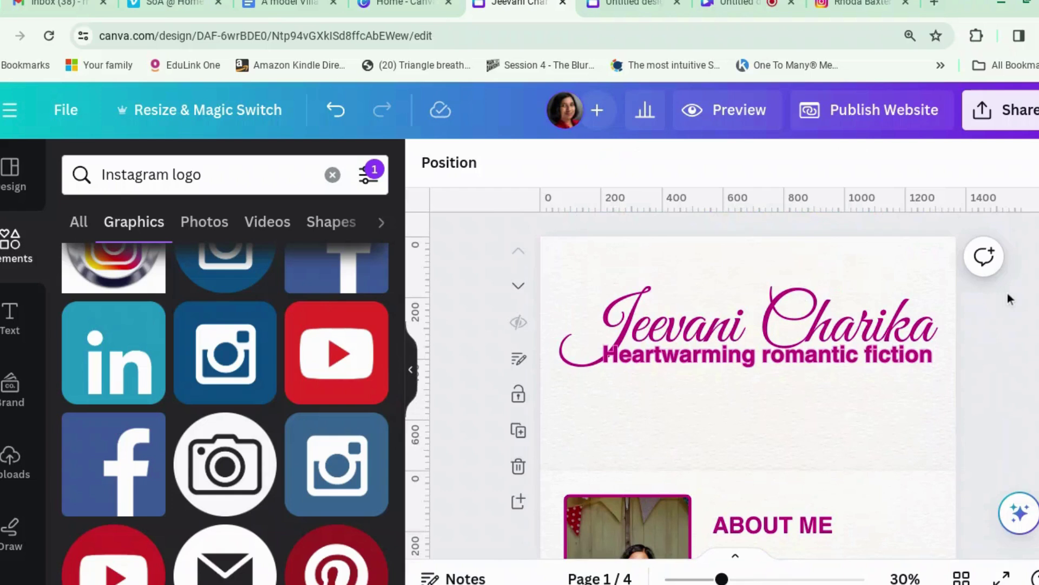
# Step: Start Publish Website and scroll the Website panel to the free Canva domain option
pyautogui.click(887, 133)
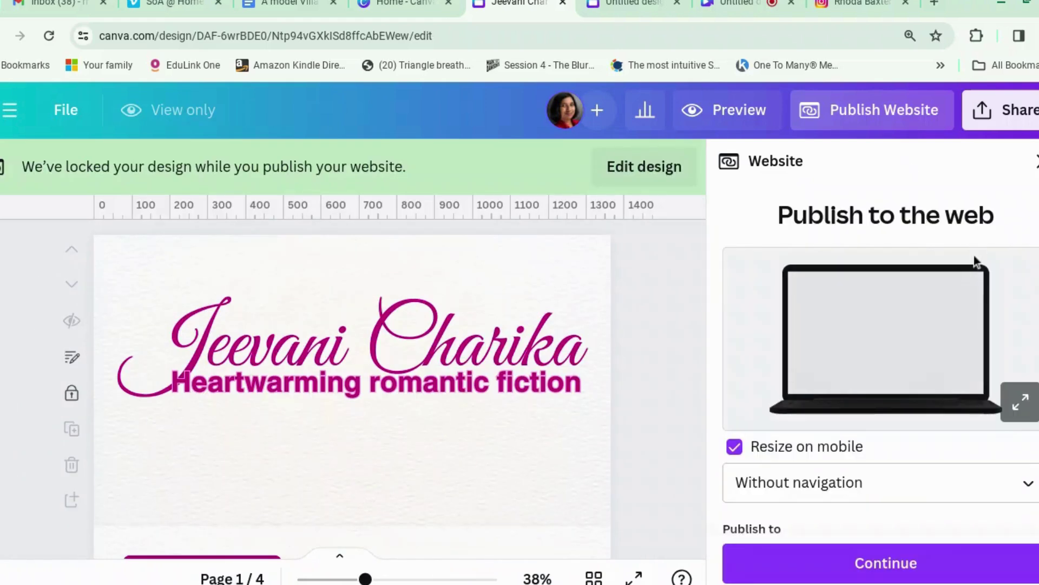
pyautogui.scroll(-2, 974, 255)
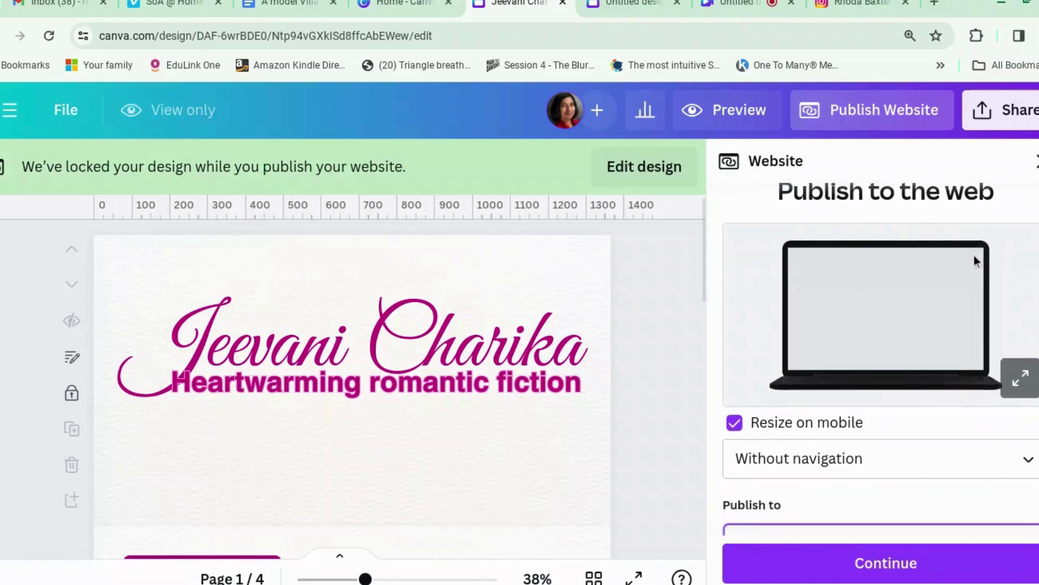
pyautogui.scroll(-2, 975, 256)
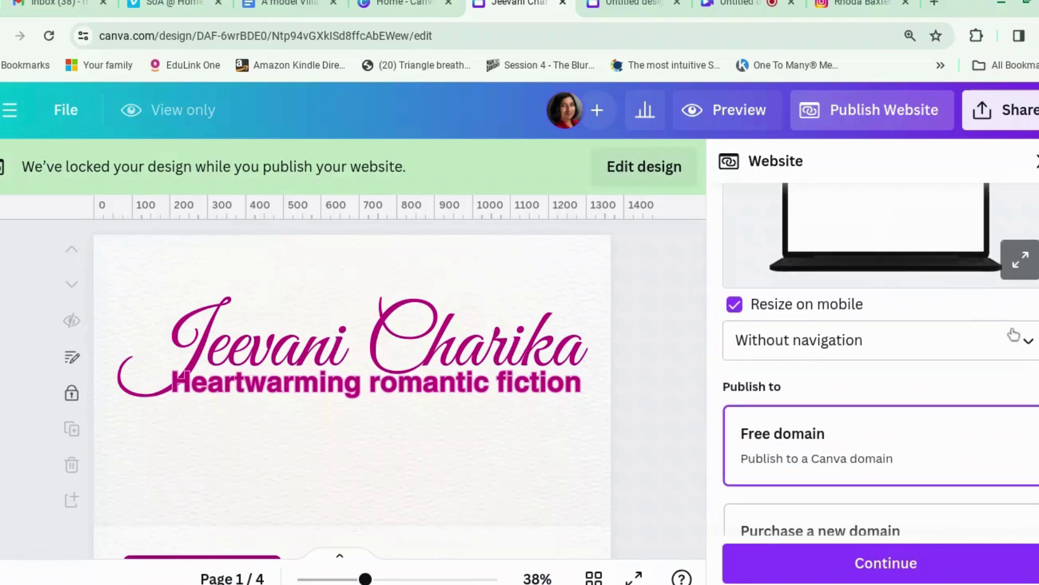
pyautogui.scroll(1, 1027, 347)
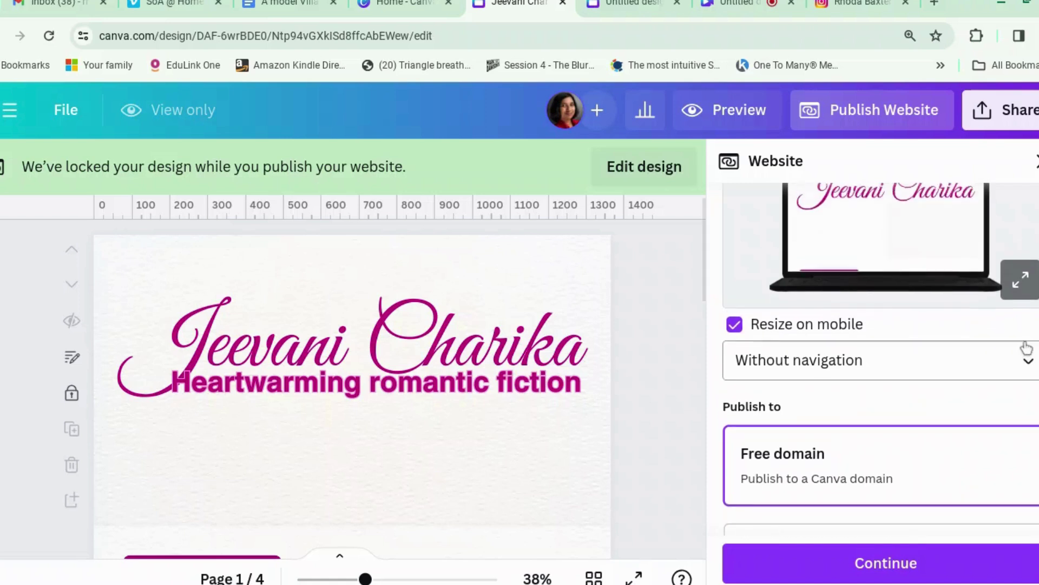
pyautogui.click(1029, 373)
# Step: Set the website to publish With navigation and bring up the Publish to domain options
pyautogui.click(1028, 372)
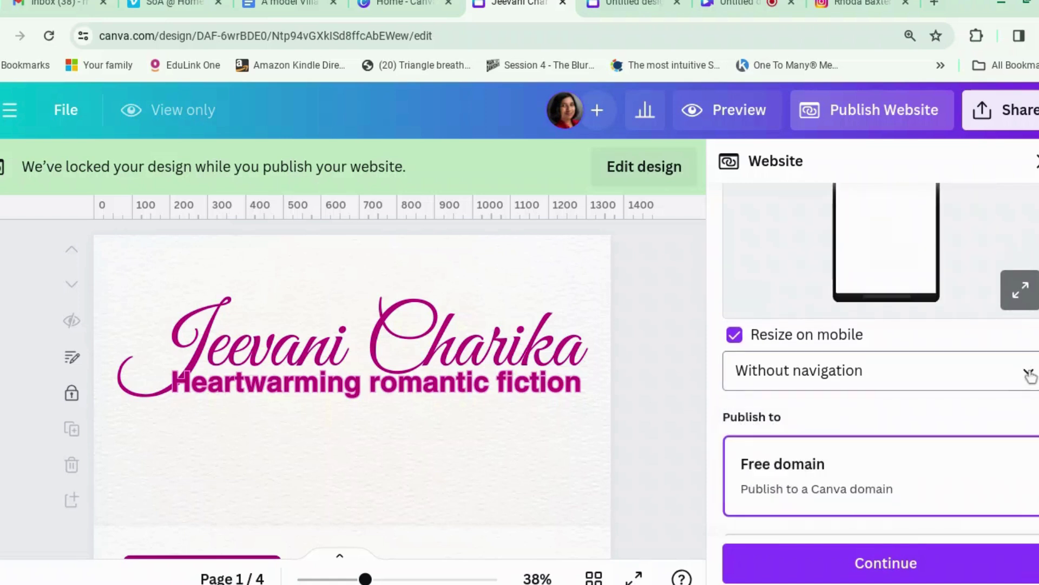
pyautogui.scroll(-3, 956, 360)
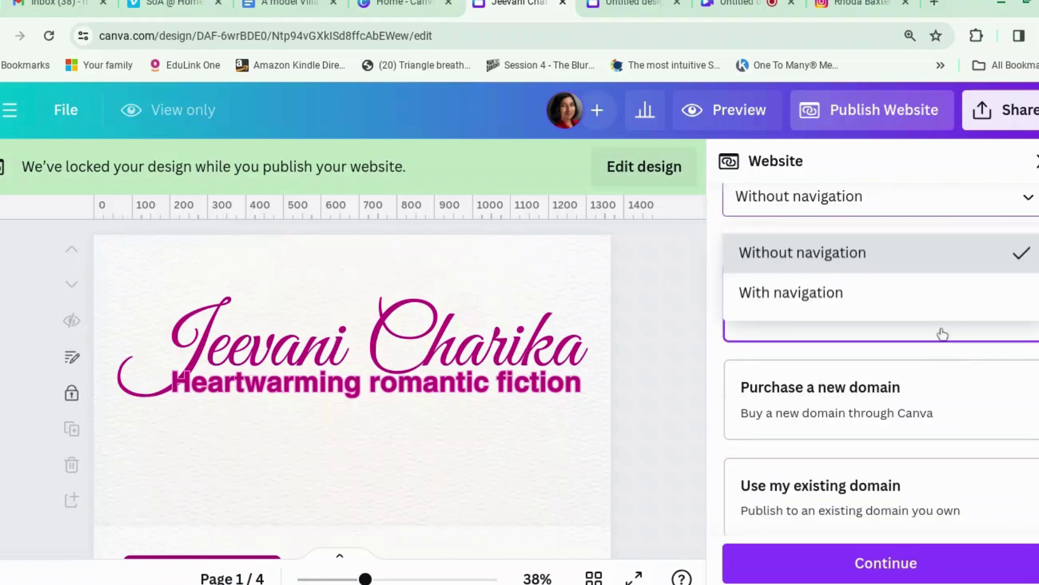
pyautogui.click(968, 306)
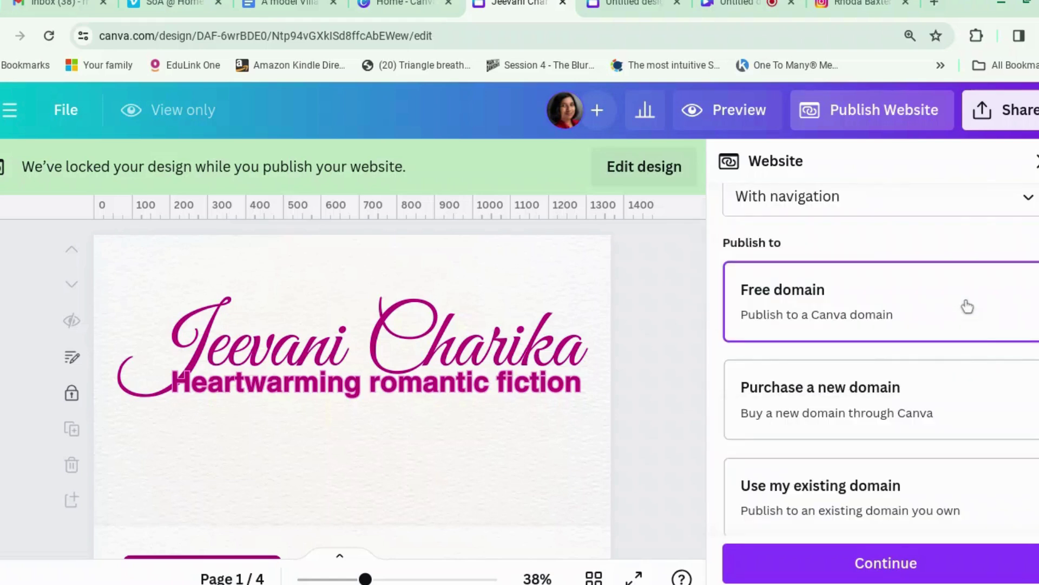
pyautogui.scroll(3, 996, 308)
pyautogui.scroll(-2, 993, 311)
pyautogui.scroll(-1, 992, 310)
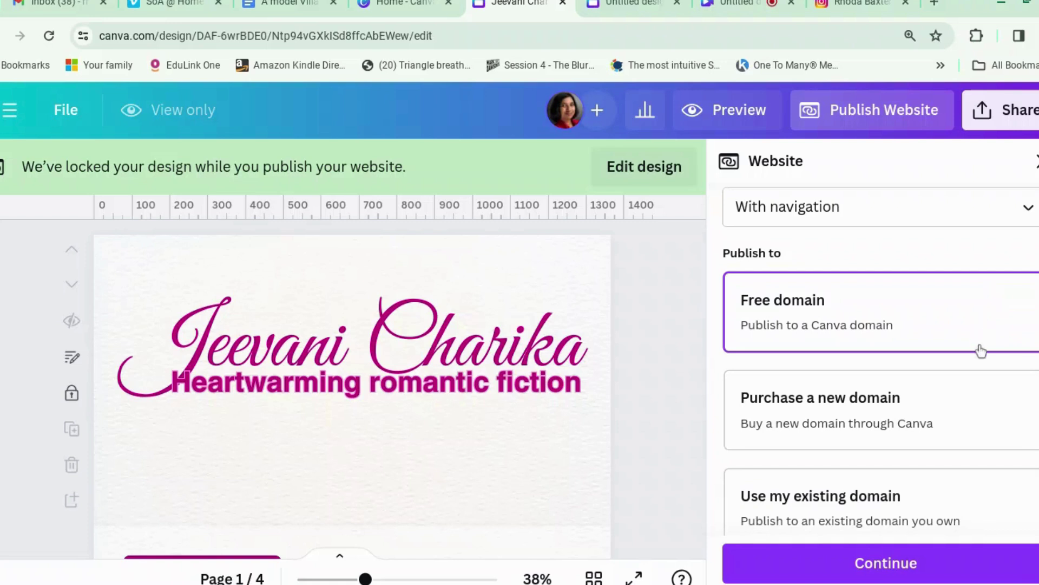
pyautogui.scroll(-1, 946, 509)
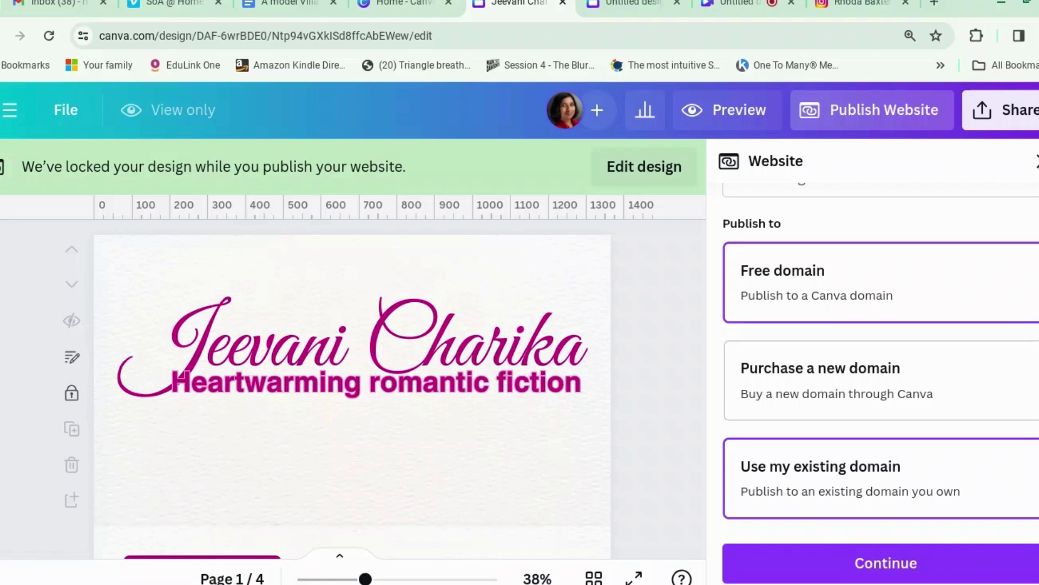
# Step: Connect existing domain shop.jeevanicharika.com, then go back to Publish to the web
pyautogui.click(946, 493)
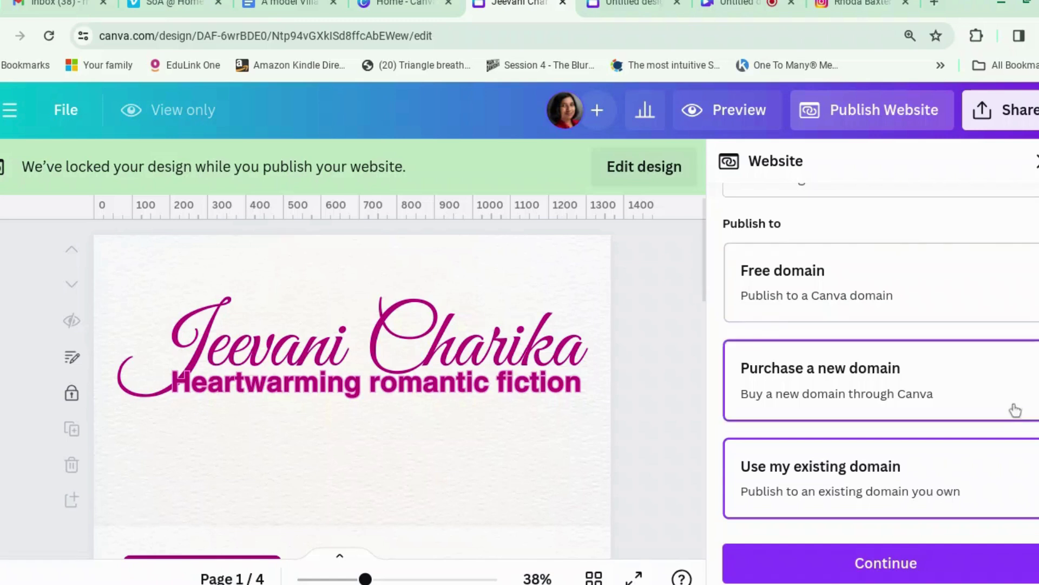
pyautogui.click(926, 568)
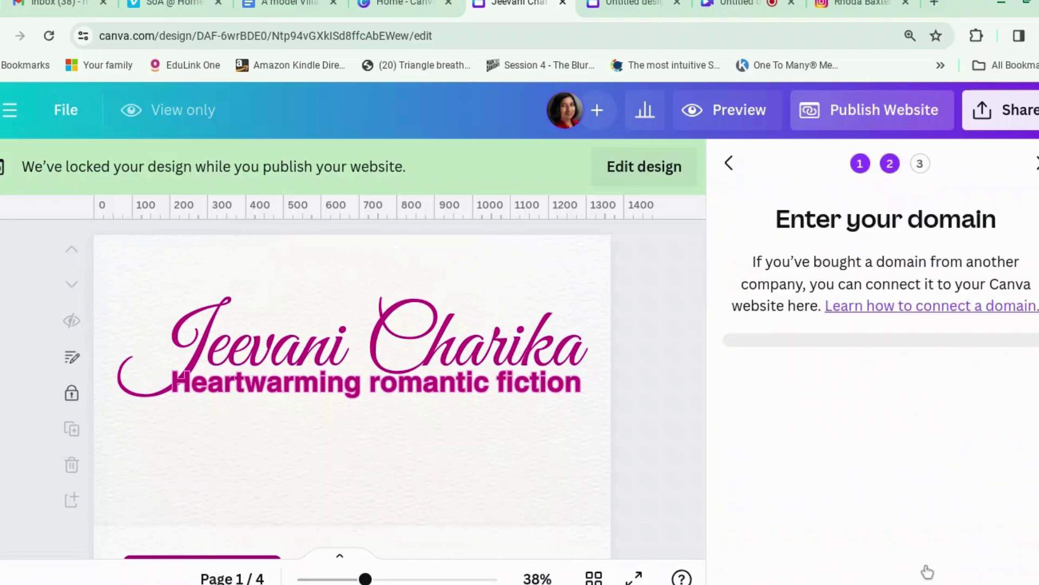
pyautogui.click(860, 464)
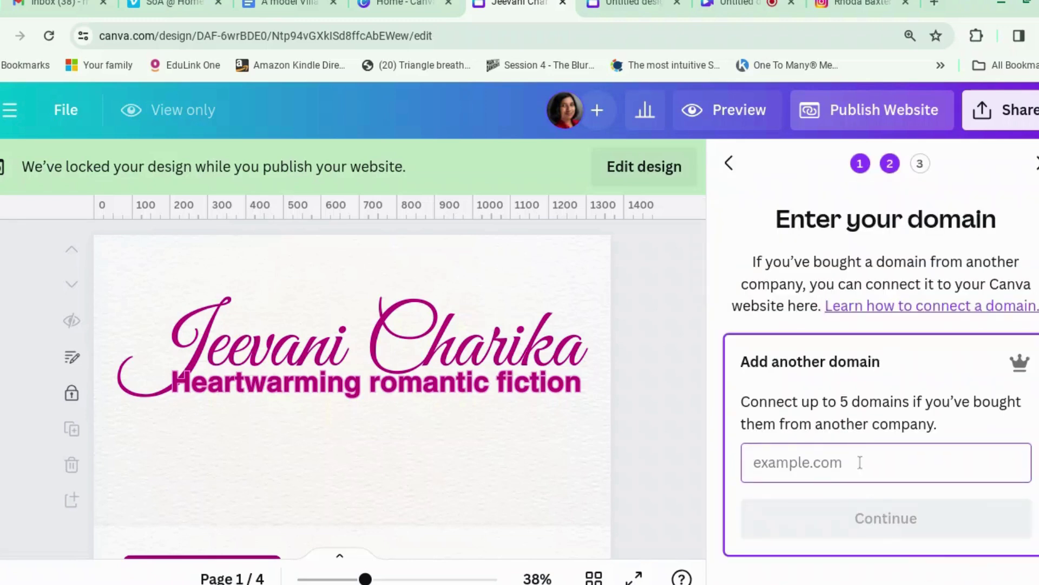
pyautogui.write('shop.jeevanicharika.com')
pyautogui.click(871, 521)
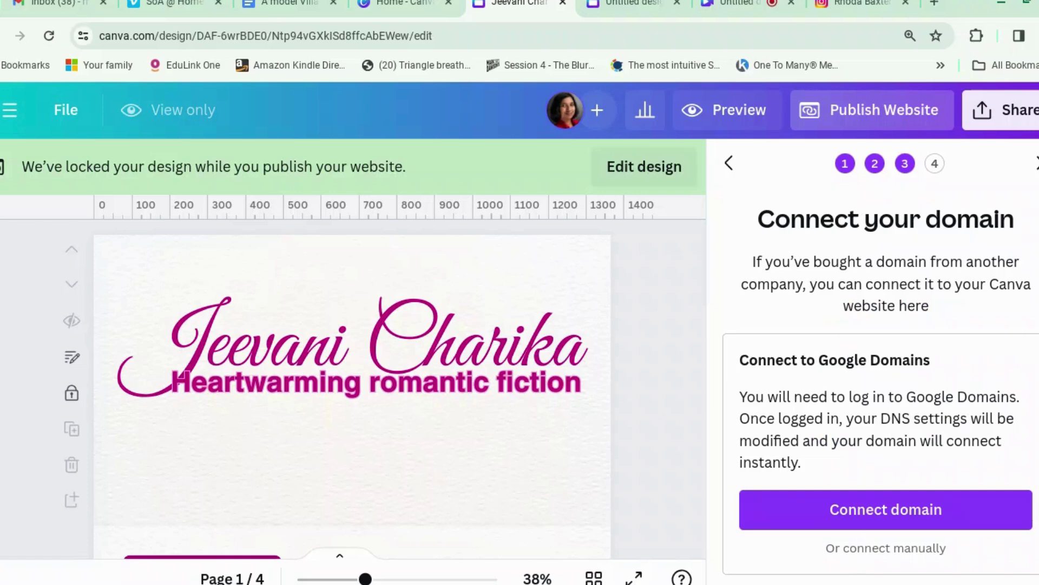
pyautogui.click(729, 165)
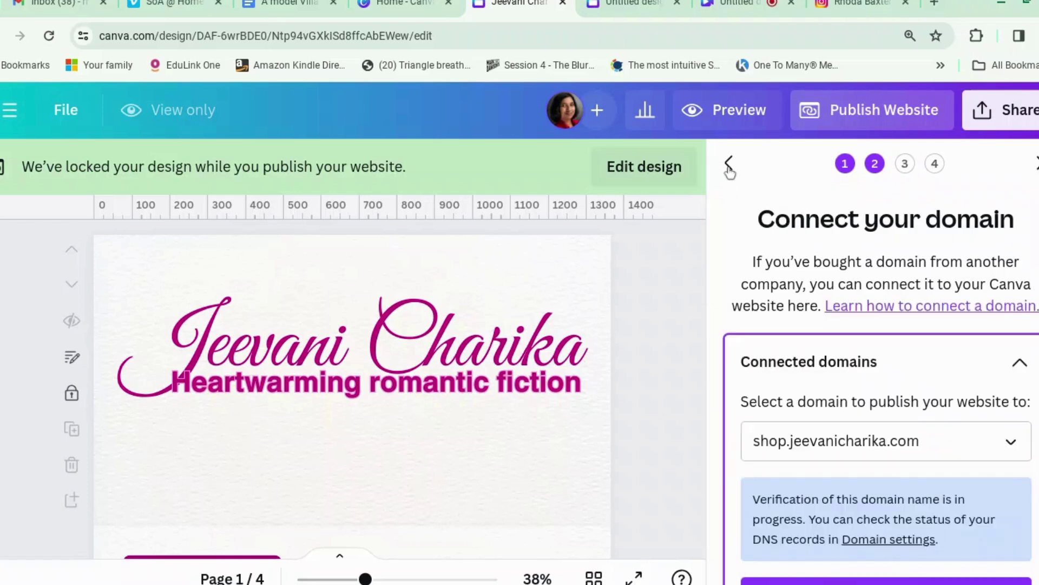
pyautogui.click(729, 163)
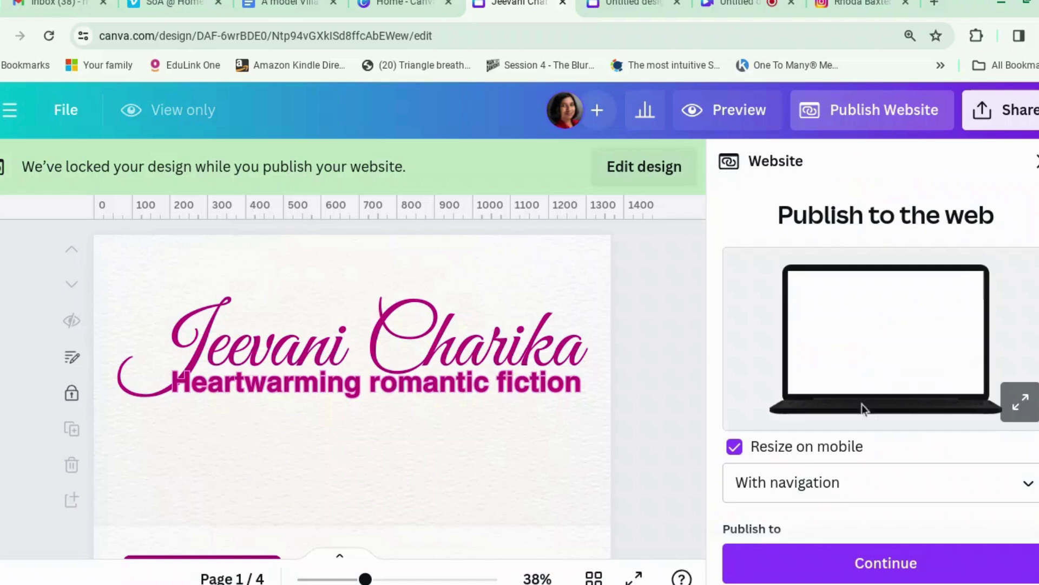
# Step: Publish to the free domain jeev.my.canva.site and review the site settings
pyautogui.scroll(-5, 1018, 557)
pyautogui.click(959, 296)
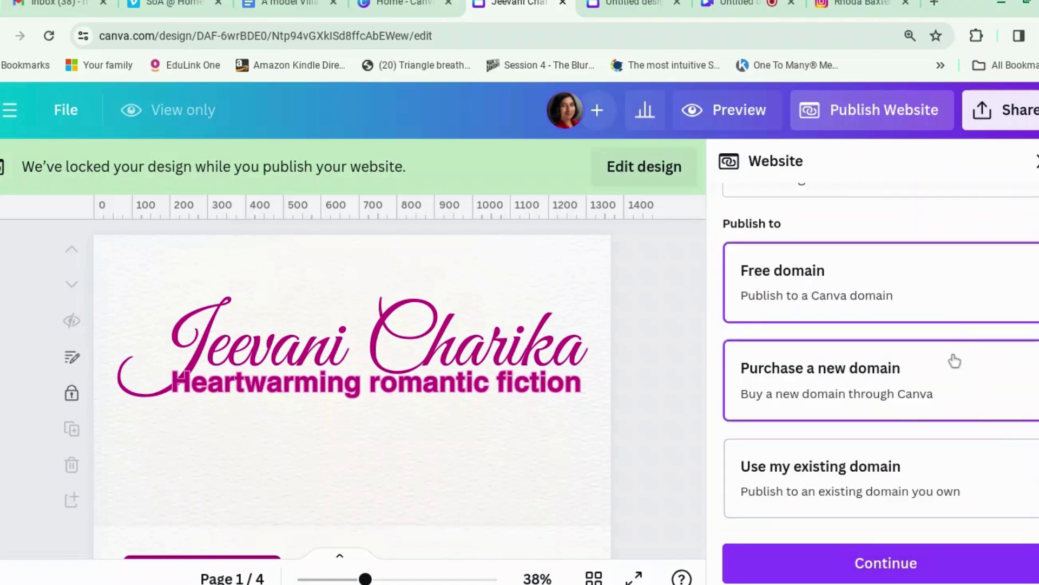
pyautogui.click(928, 573)
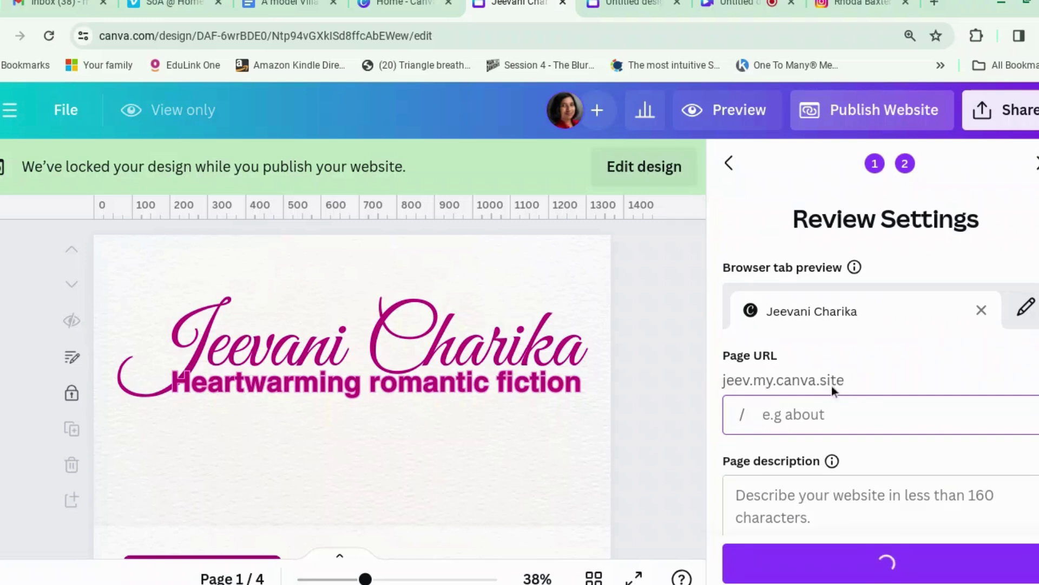
pyautogui.scroll(-1, 896, 437)
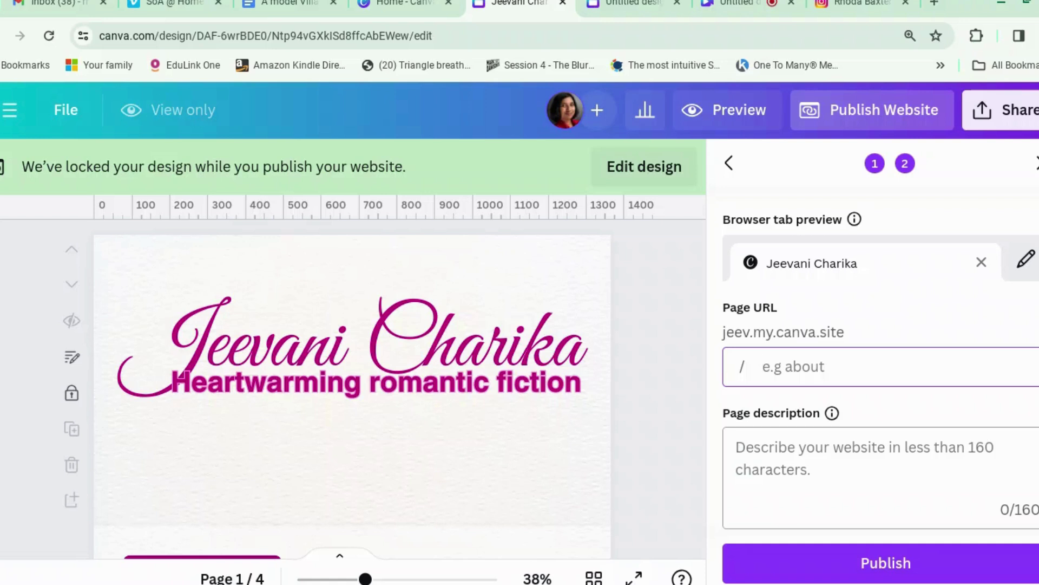
pyautogui.scroll(-1, 1011, 466)
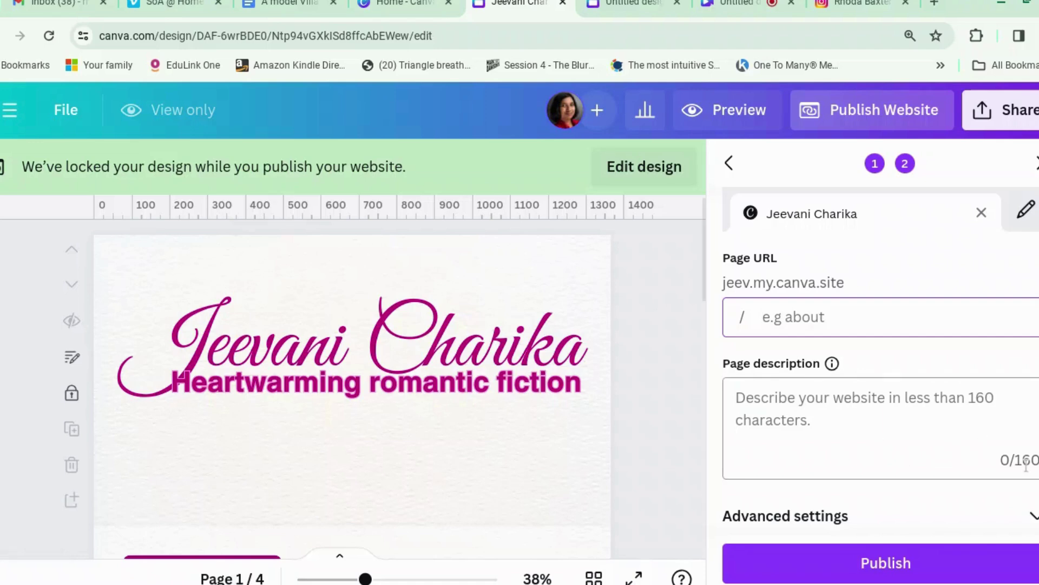
# Step: Publish with password protection off and search engine visibility and link preview on
pyautogui.click(1034, 517)
pyautogui.scroll(-5, 1035, 517)
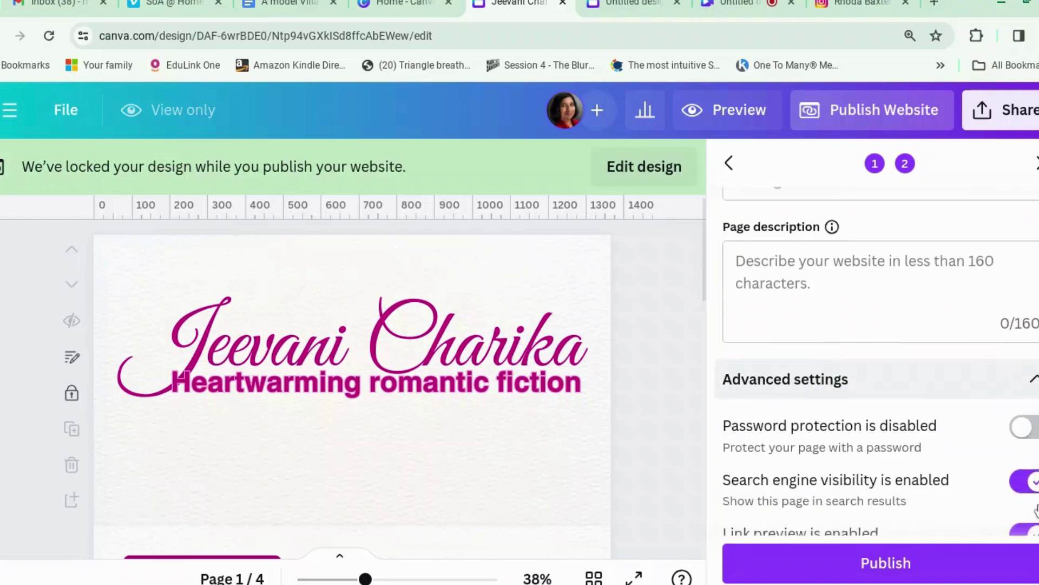
pyautogui.scroll(-1, 1035, 510)
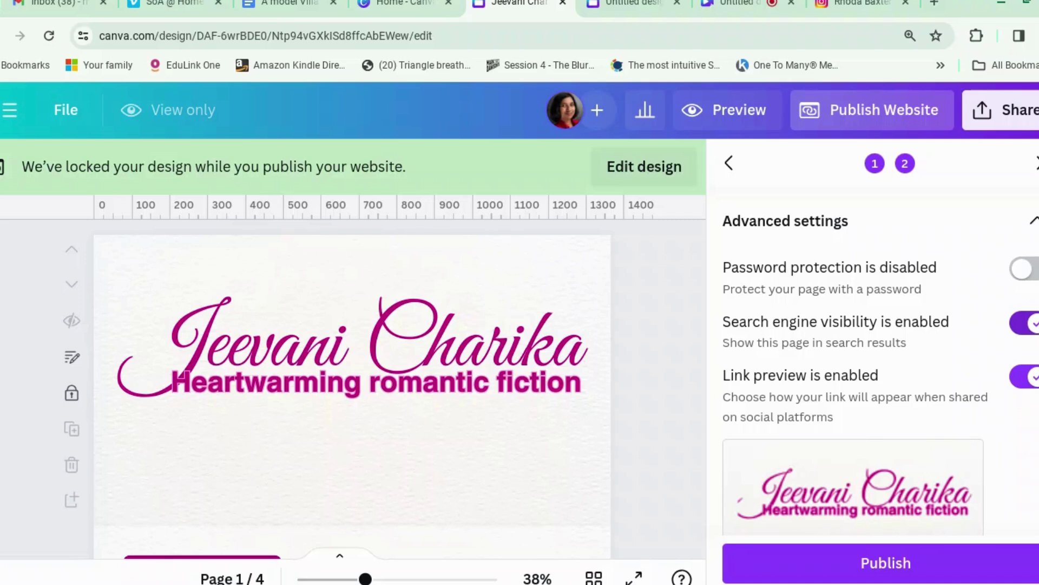
pyautogui.scroll(-2, 893, 301)
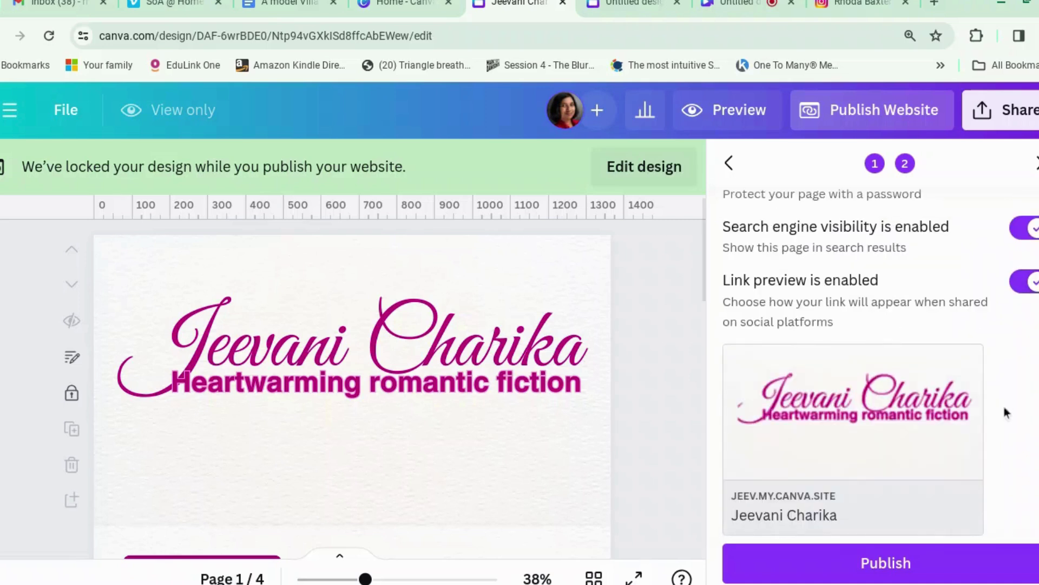
pyautogui.click(945, 565)
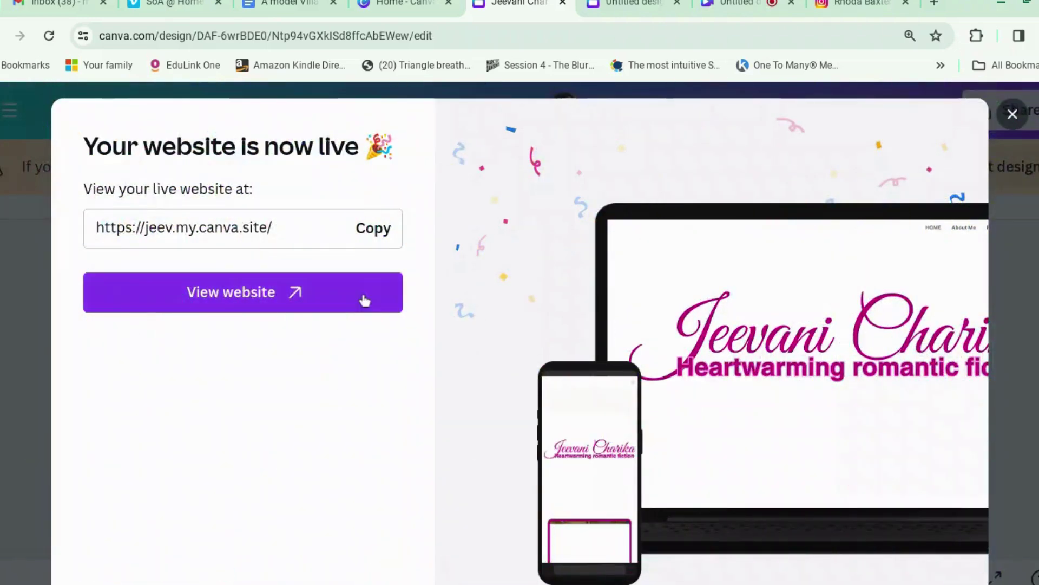
# Step: Open the live jeev.my.canva.site website in a new tab
pyautogui.click(362, 300)
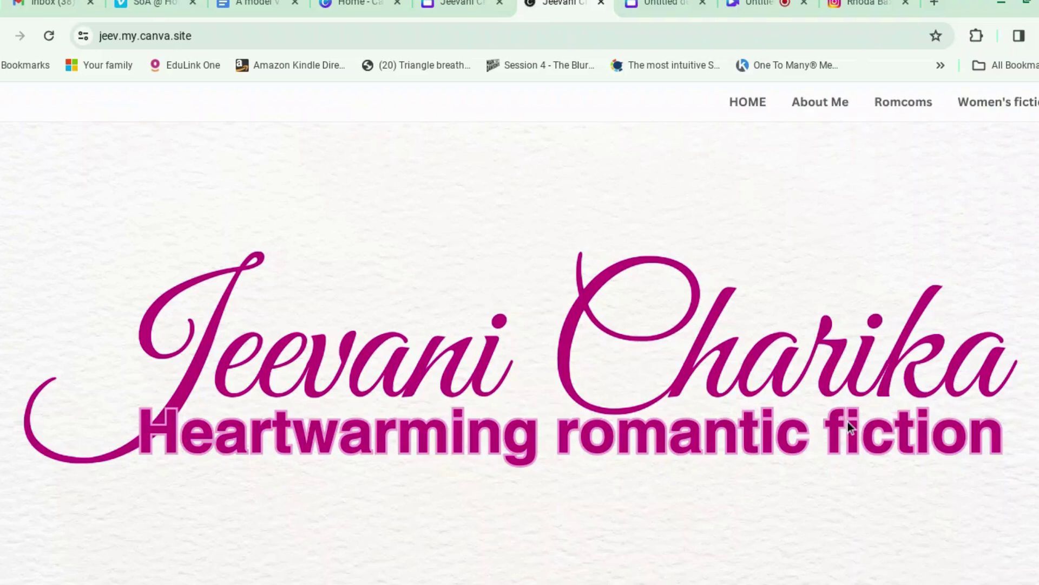
# Step: Test the live site's About Me, Romcoms and HOME navigation links and scroll the page
pyautogui.click(833, 106)
pyautogui.click(893, 105)
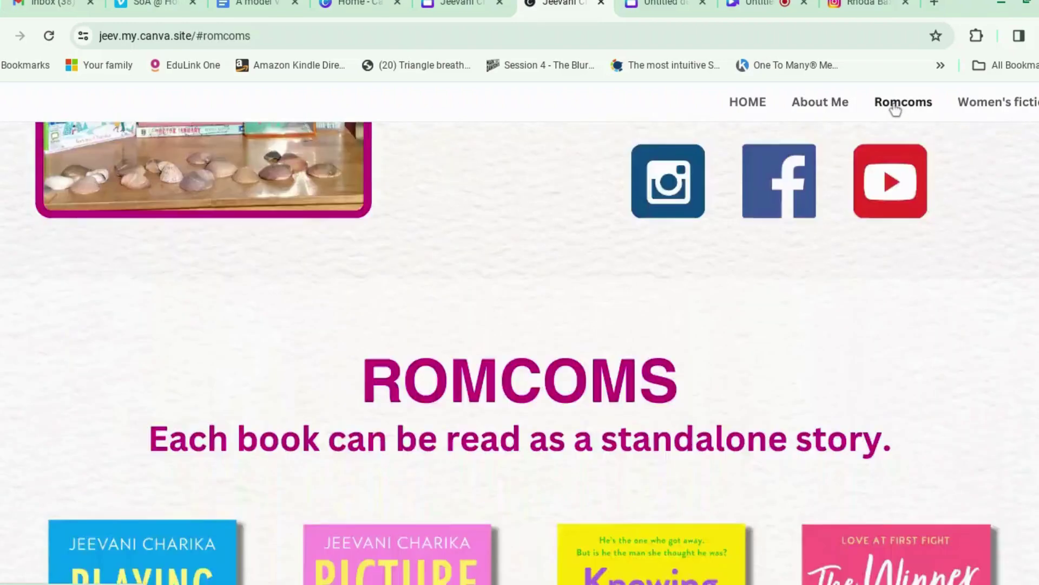
pyautogui.click(760, 105)
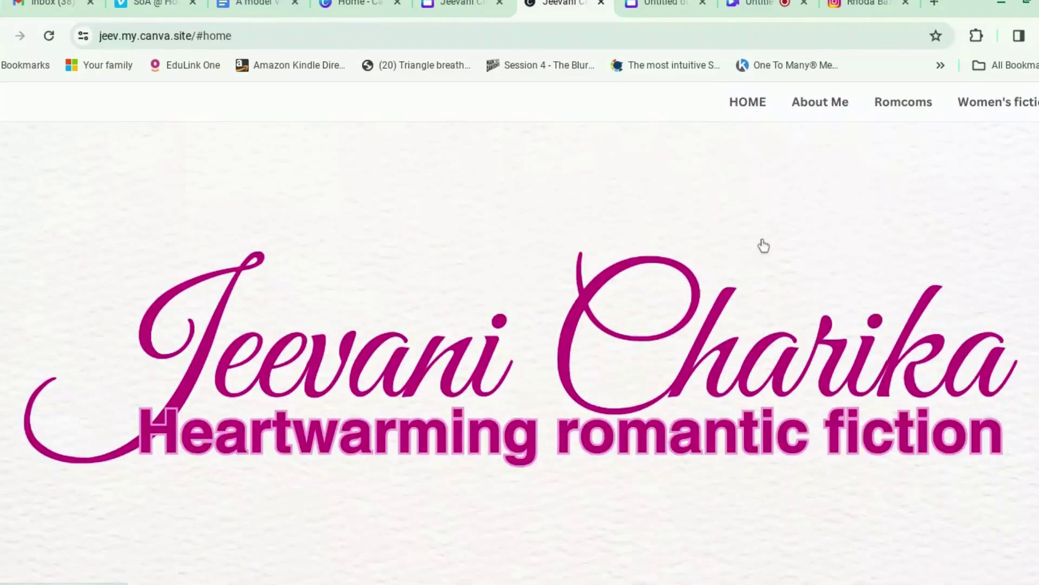
pyautogui.scroll(-5, 761, 244)
pyautogui.scroll(-15, 761, 240)
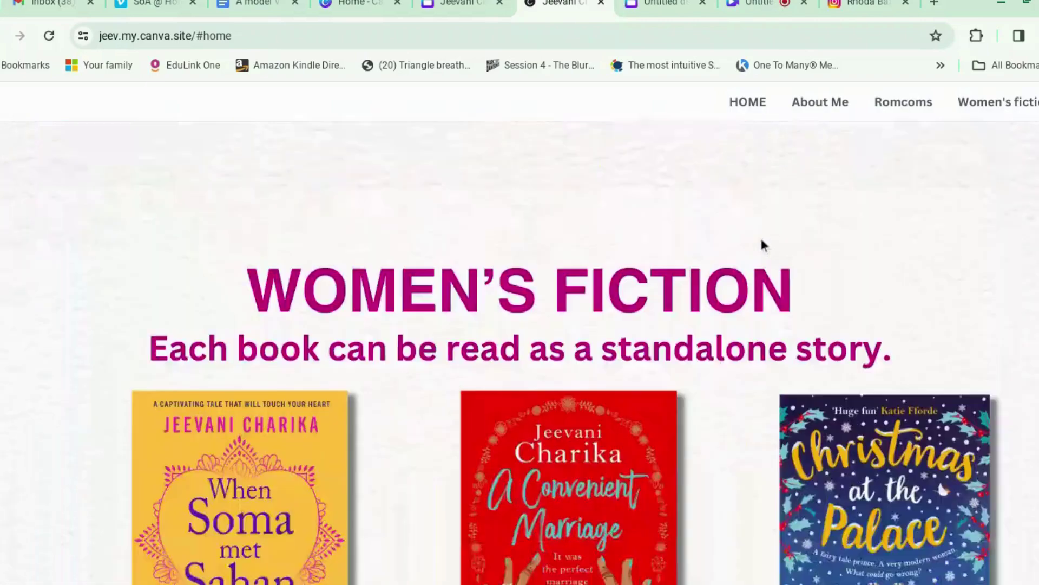
pyautogui.scroll(5, 762, 238)
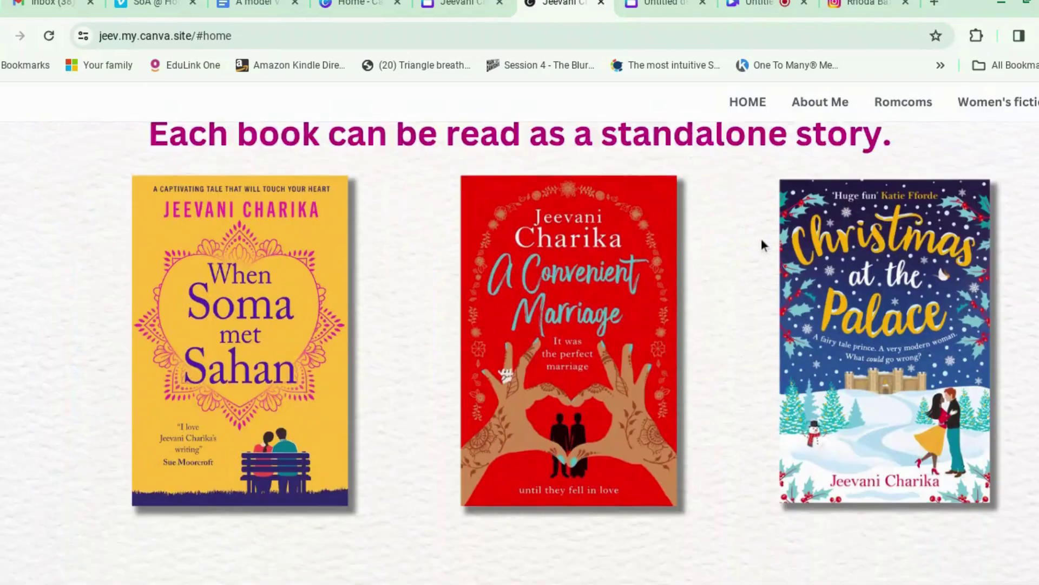
pyautogui.scroll(-3, 761, 238)
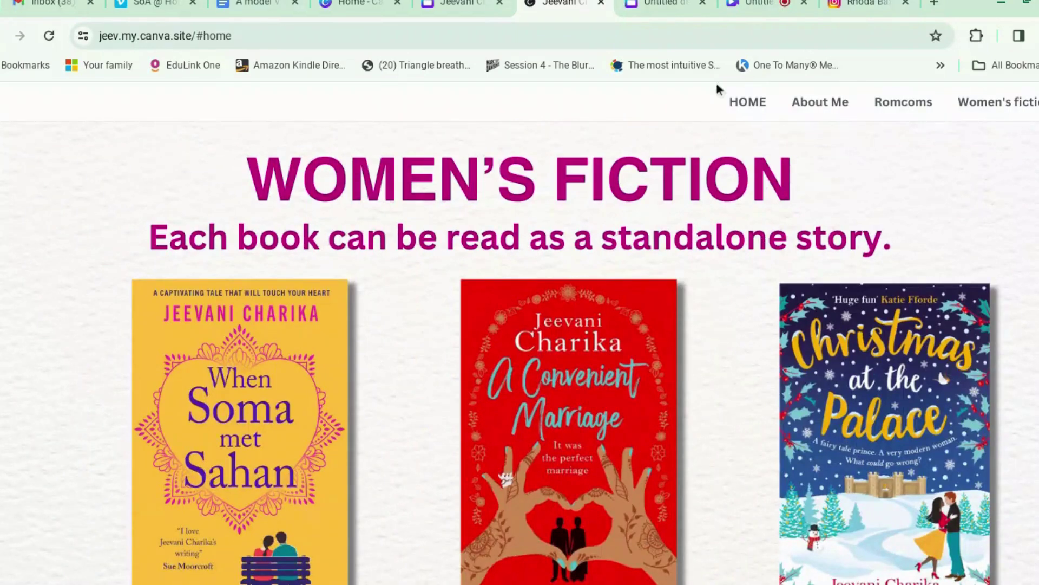
# Step: Compare against the Canva design tabs, then return to the live site's About Me section
pyautogui.click(656, 6)
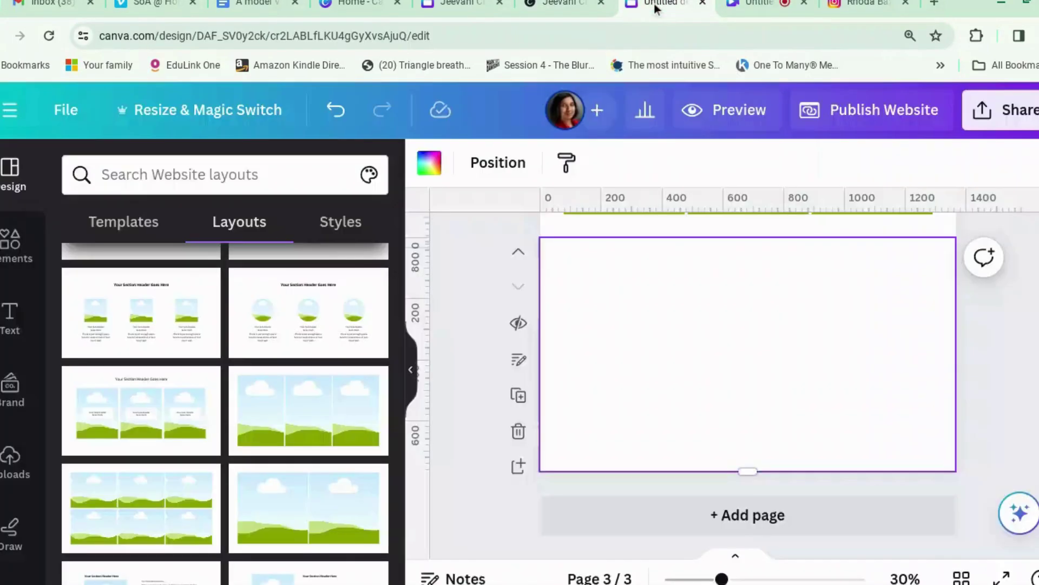
pyautogui.click(573, 7)
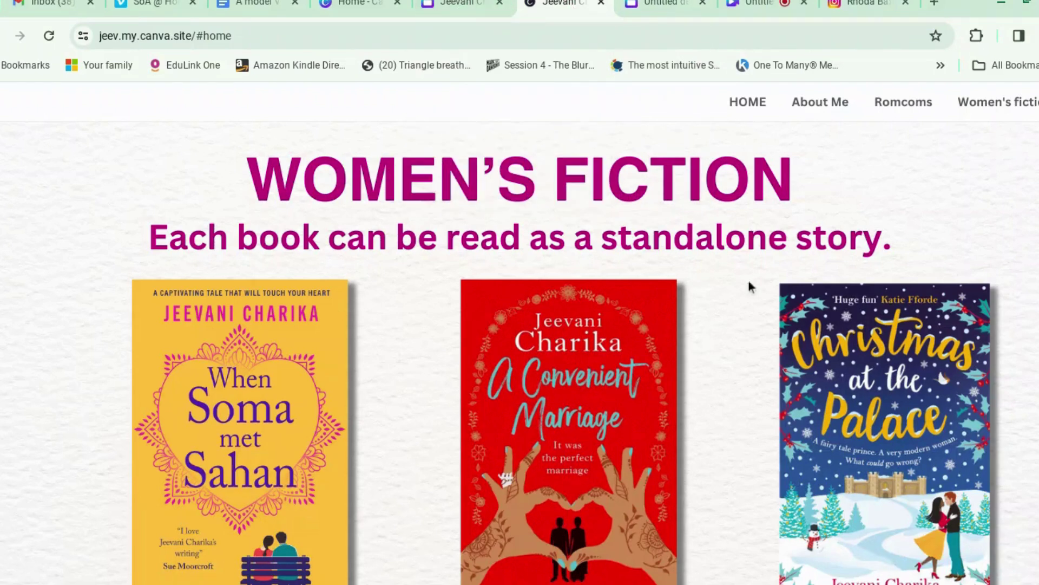
pyautogui.click(467, 5)
pyautogui.click(562, 5)
pyautogui.scroll(5, 694, 376)
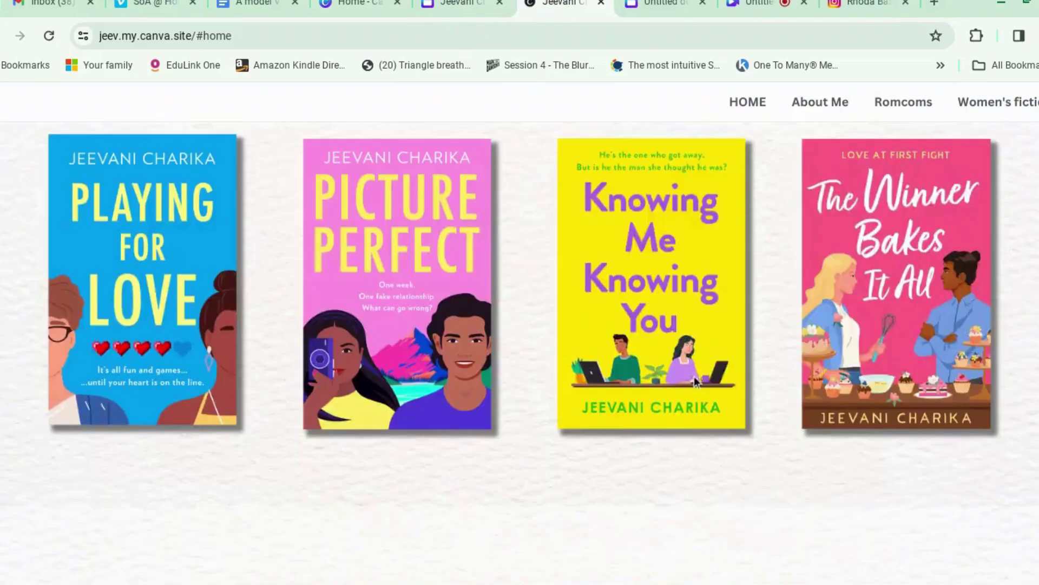
pyautogui.scroll(1, 696, 381)
pyautogui.scroll(4, 695, 375)
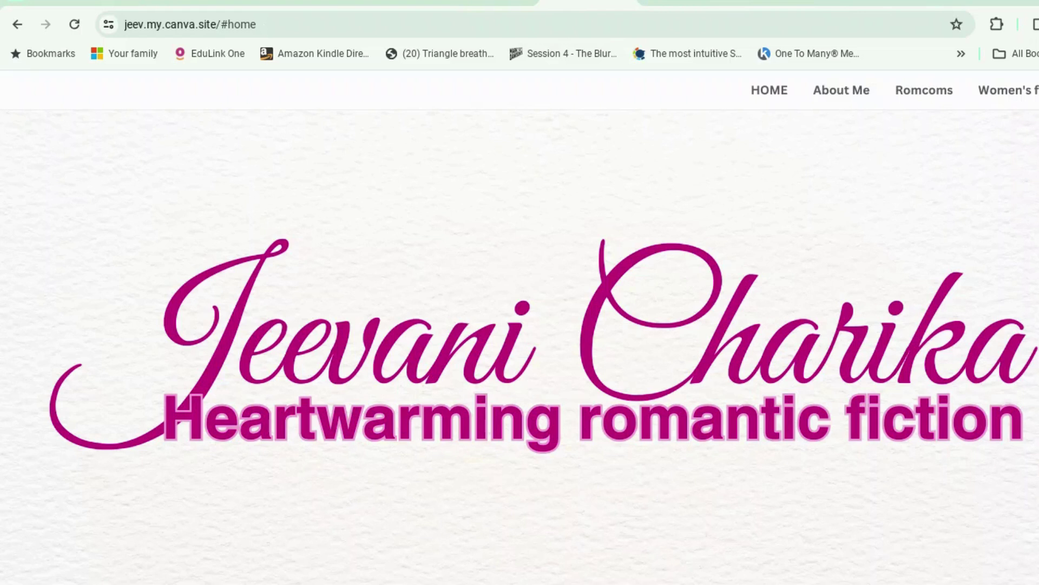
pyautogui.scroll(-10, 520, 346)
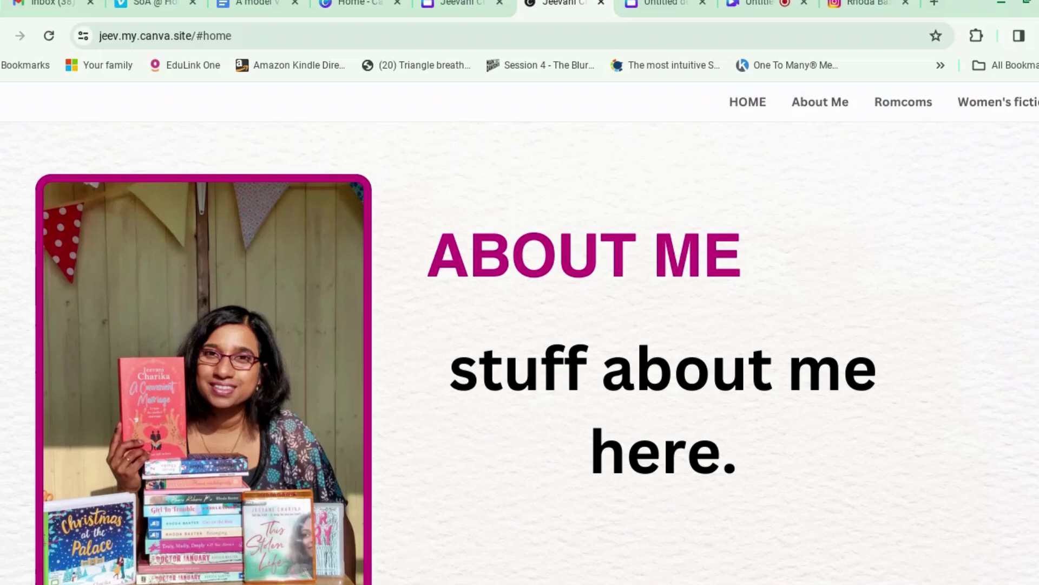
pyautogui.scroll(4, 693, 376)
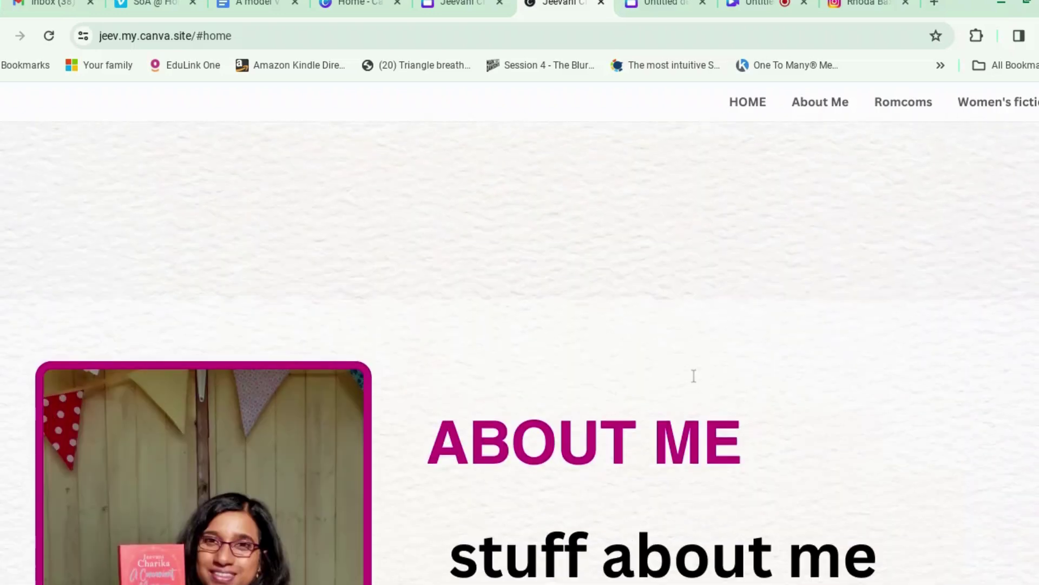